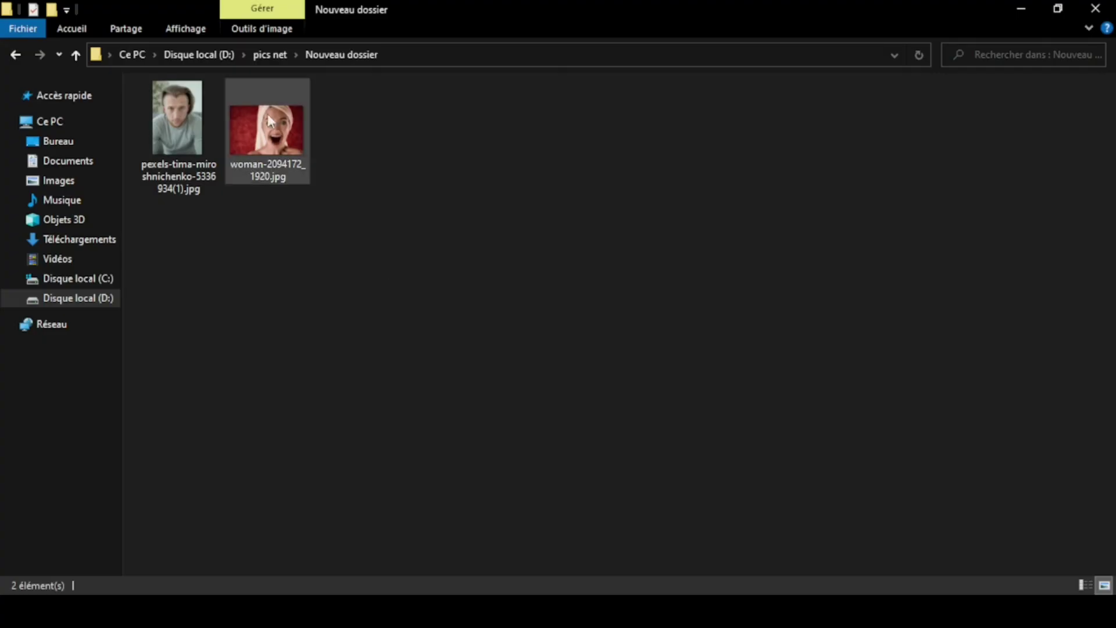
Step: Drag woman-2094172_1920.jpg onto the canvas as a new layer and nudge it slightly left and up
left_click(267, 113)
left_click_drag(270, 117, 758, 478)
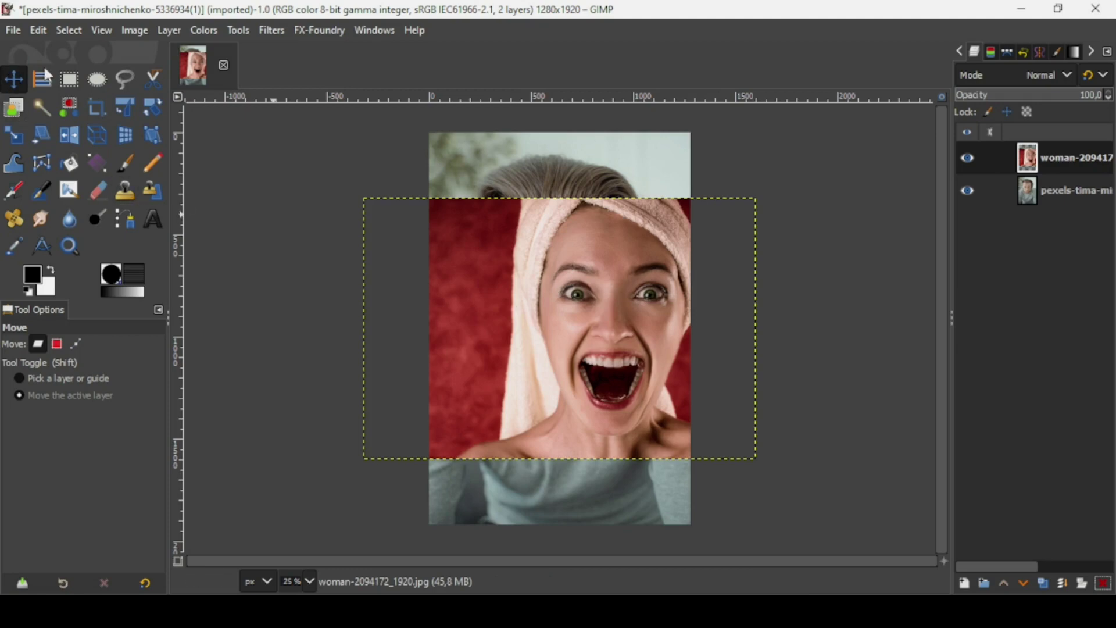
left_click_drag(566, 293, 541, 290)
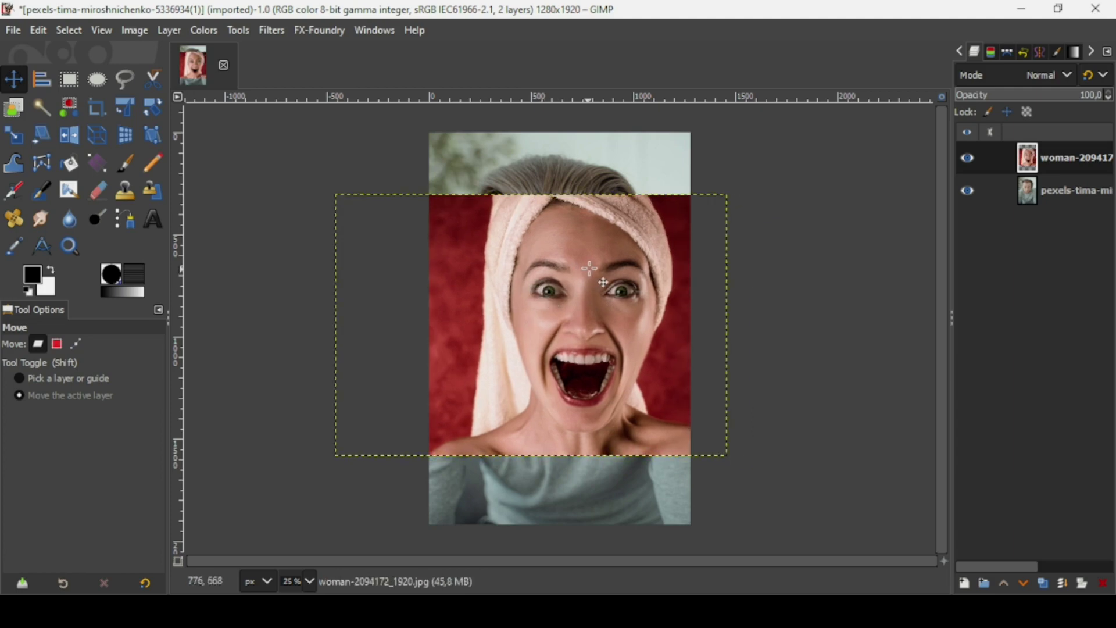
Step: Give the woman layer an alpha channel and resize it to the 1280×1920 image size
right_click(1030, 165)
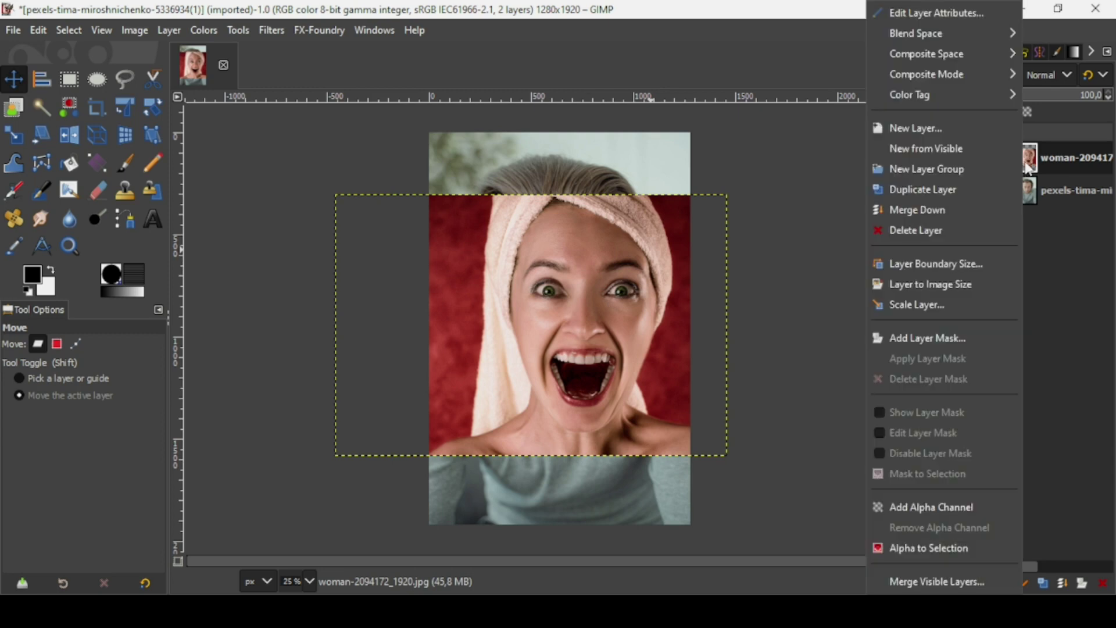
left_click(950, 509)
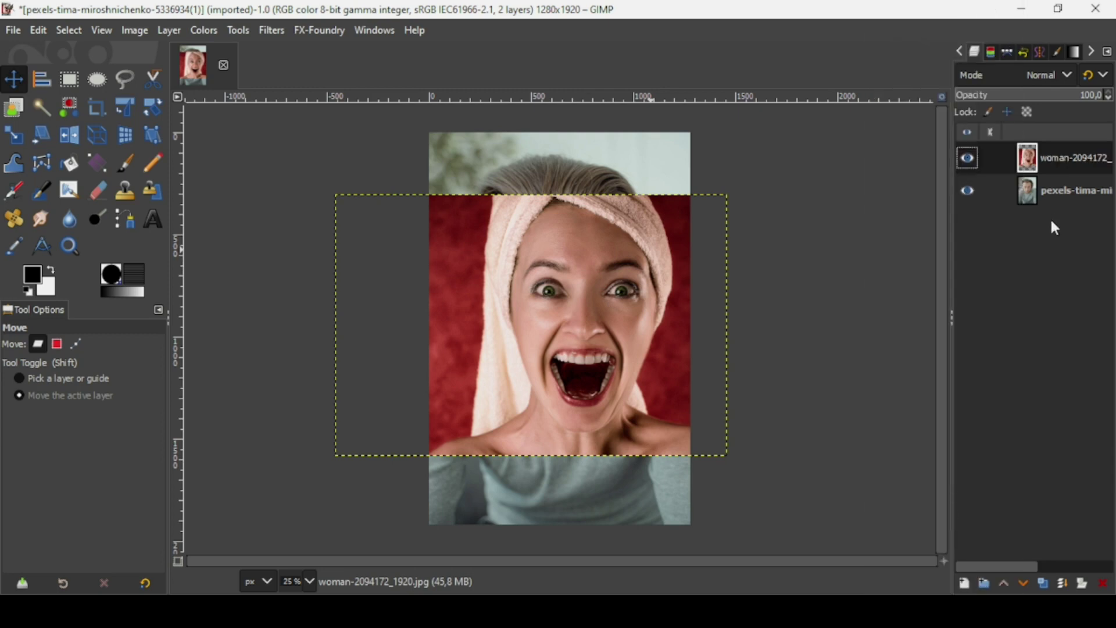
right_click(1030, 154)
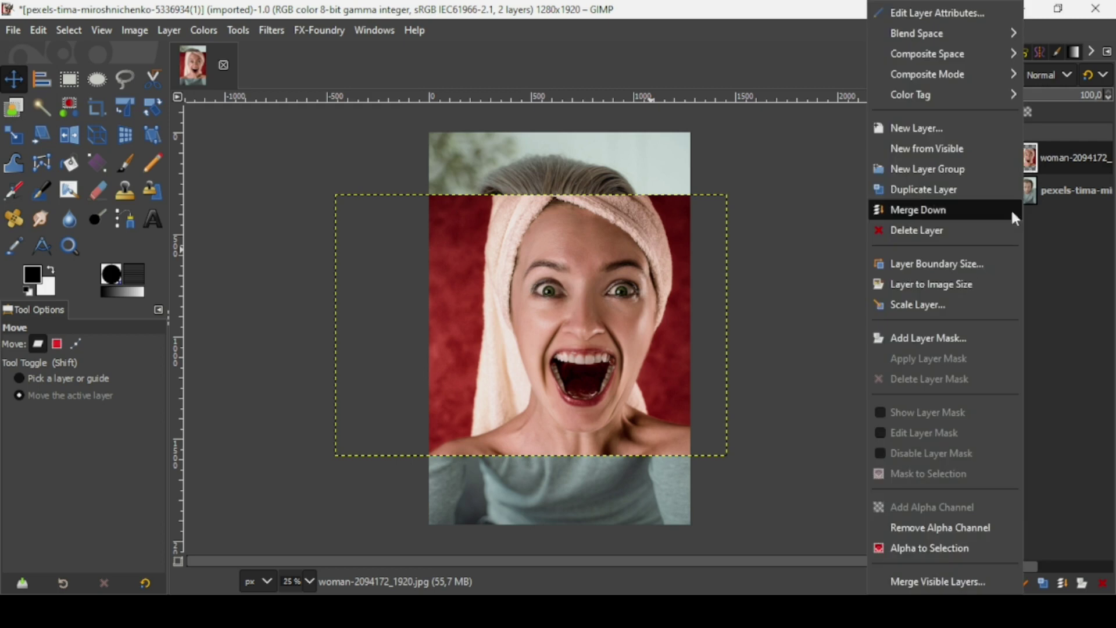
left_click(978, 279)
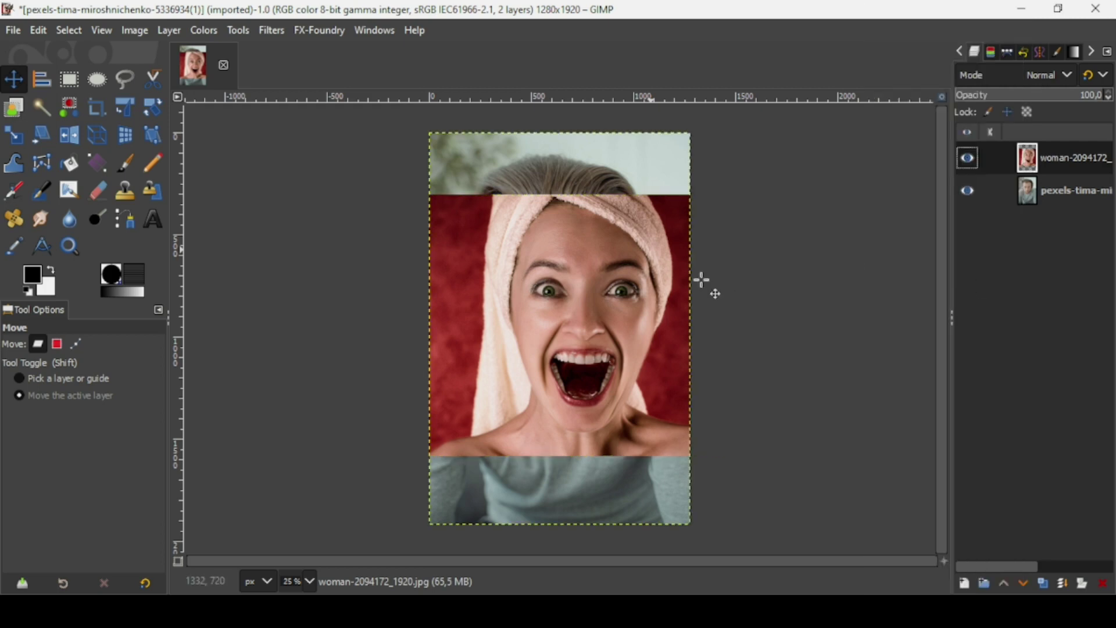
Step: Zoom in and trace a free selection around the woman's face, forehead to chin, along the towel edge
left_click(122, 86)
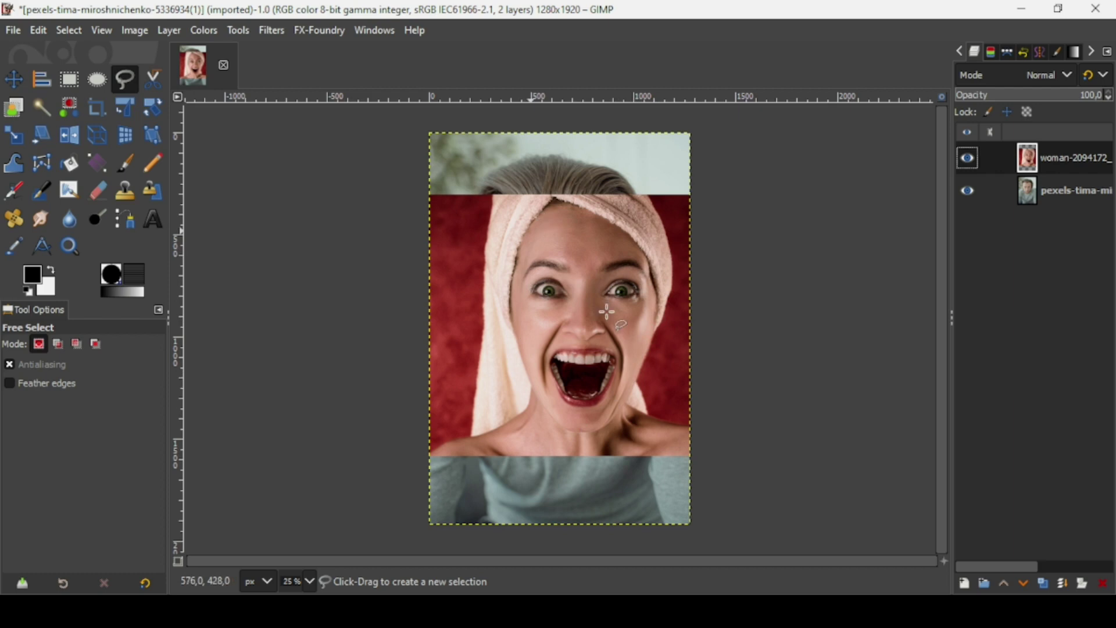
scroll(604, 336, "up", 1)
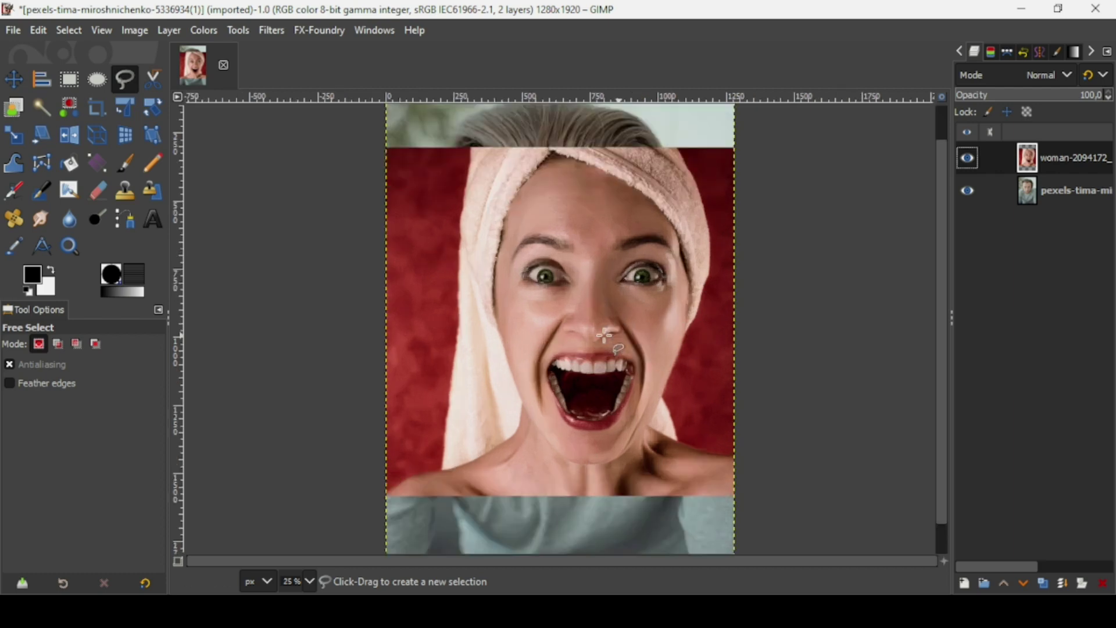
scroll(602, 326, "up", 1)
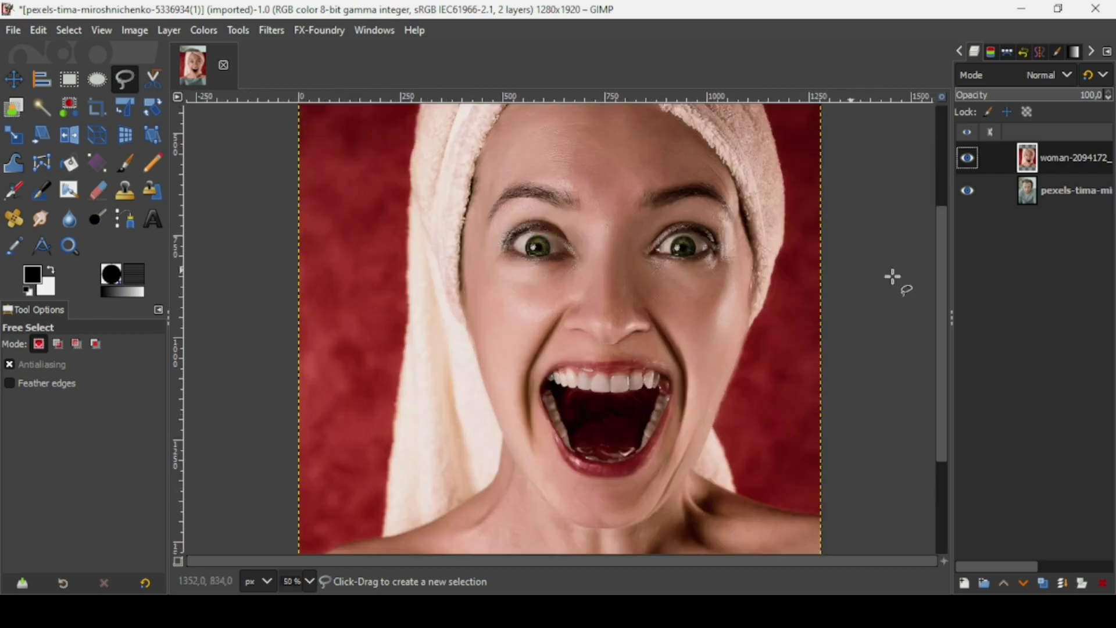
left_click_drag(940, 291, 938, 278)
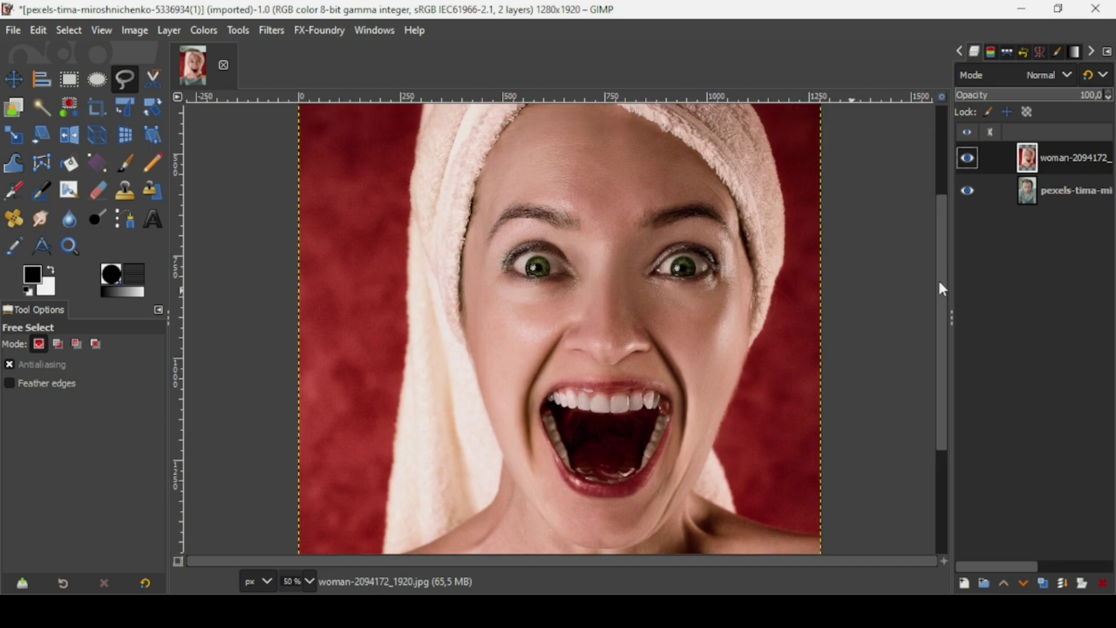
left_click(609, 139)
mouse_move(636, 150)
left_mouse_down()
mouse_move(719, 193)
mouse_move(746, 271)
mouse_move(729, 395)
mouse_move(678, 501)
mouse_move(639, 536)
mouse_move(588, 540)
mouse_move(541, 505)
mouse_move(498, 420)
left_mouse_up()
mouse_move(483, 367)
left_mouse_down()
mouse_move(475, 272)
mouse_move(500, 171)
mouse_move(609, 140)
left_mouse_up()
key("Return")
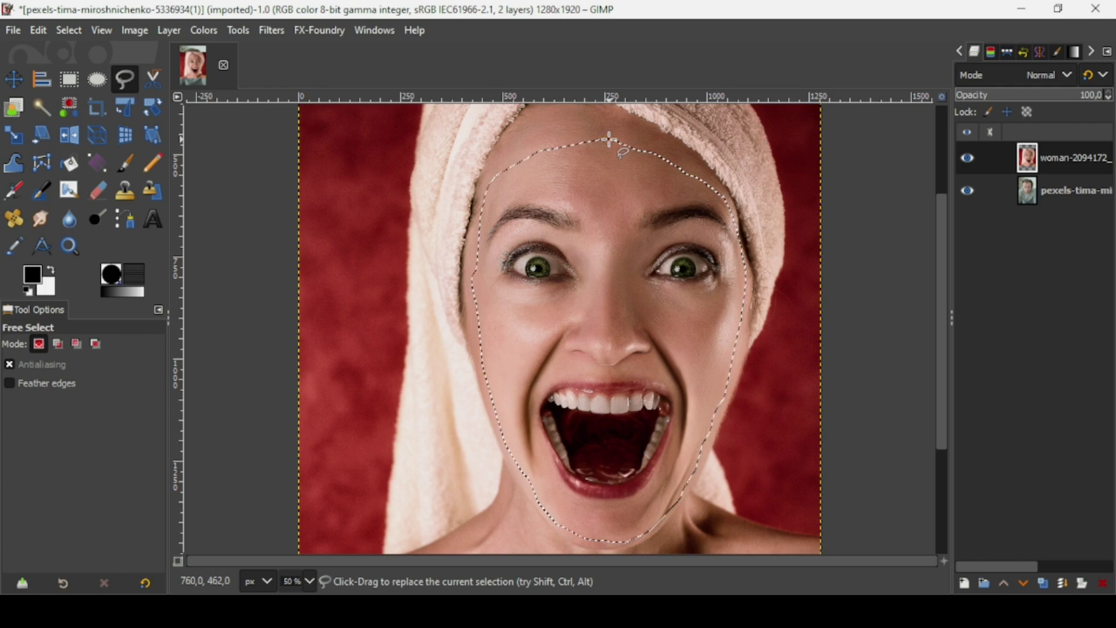
key("minus")
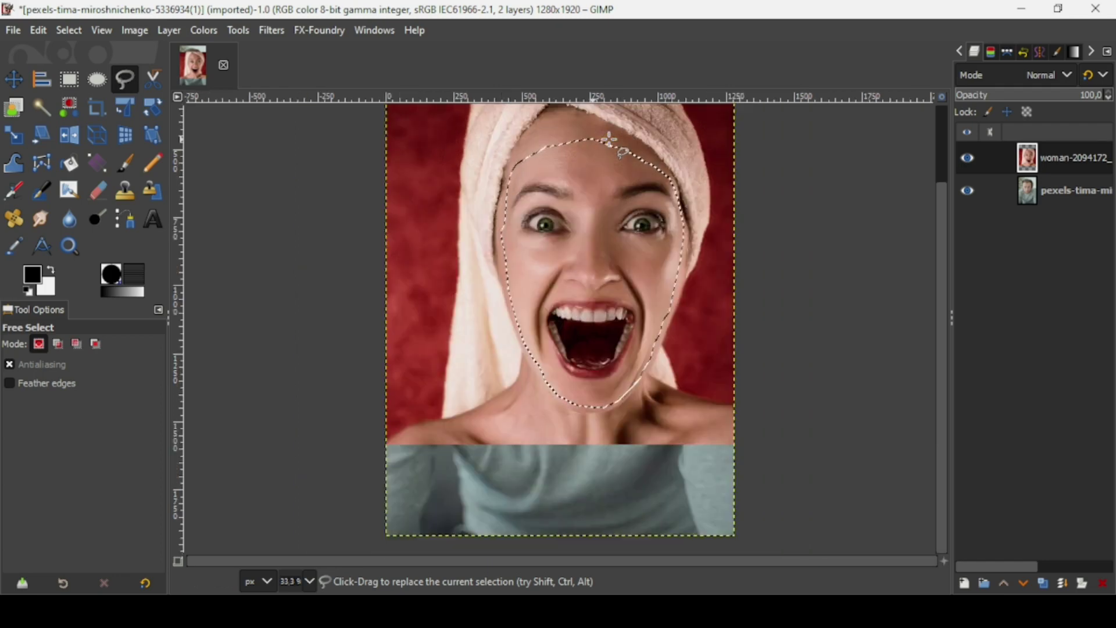
key("minus")
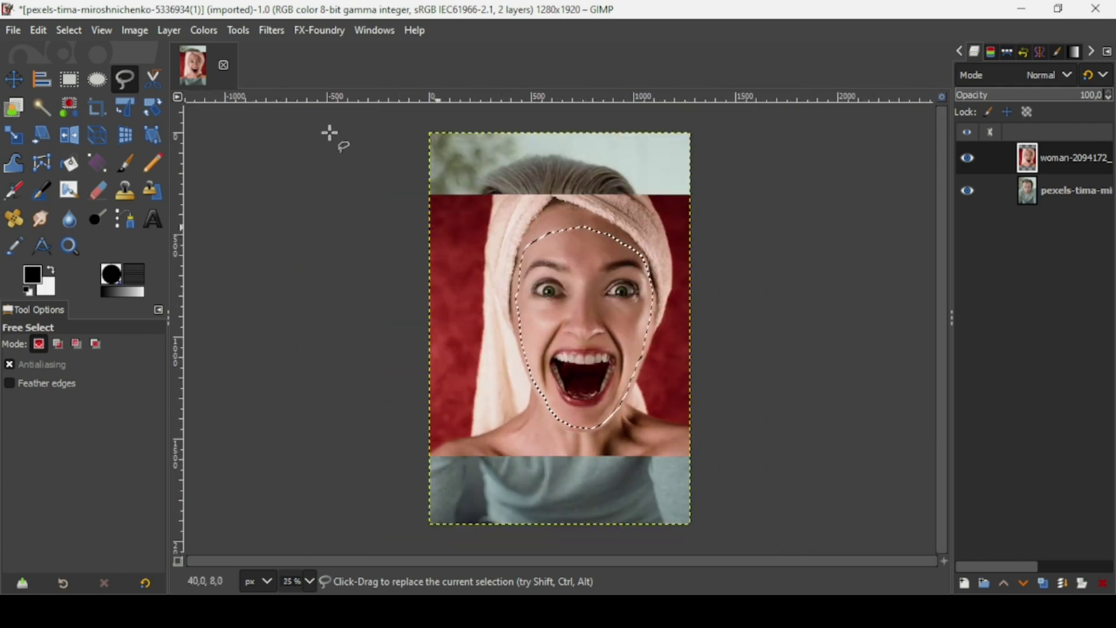
Step: Invert the selection, delete everything outside the woman's face, and clear the selection
left_click(72, 30)
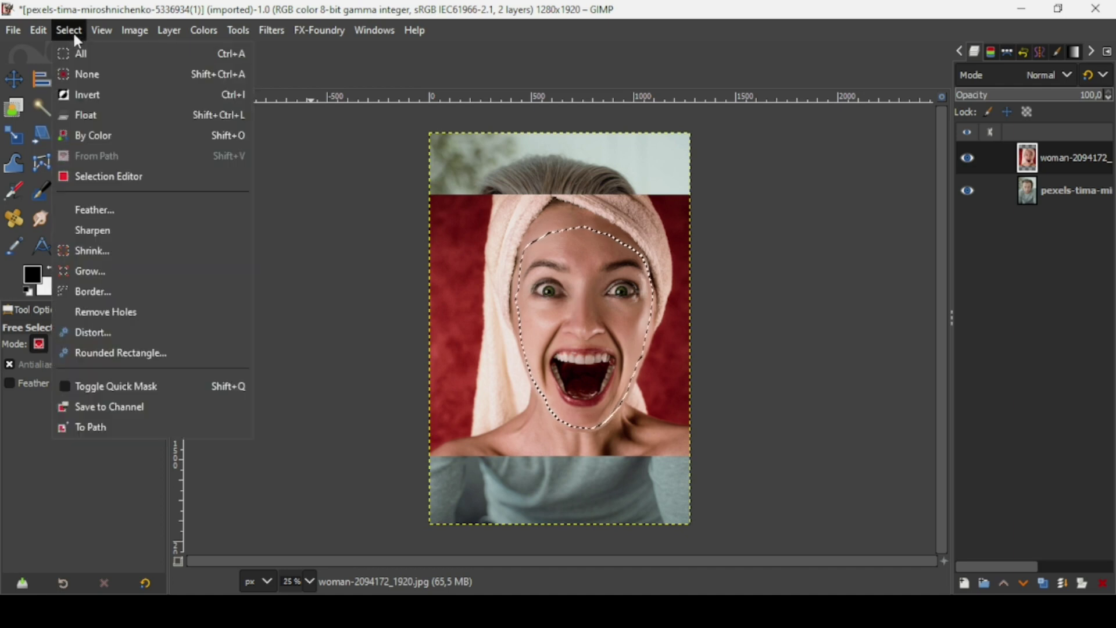
left_click(88, 93)
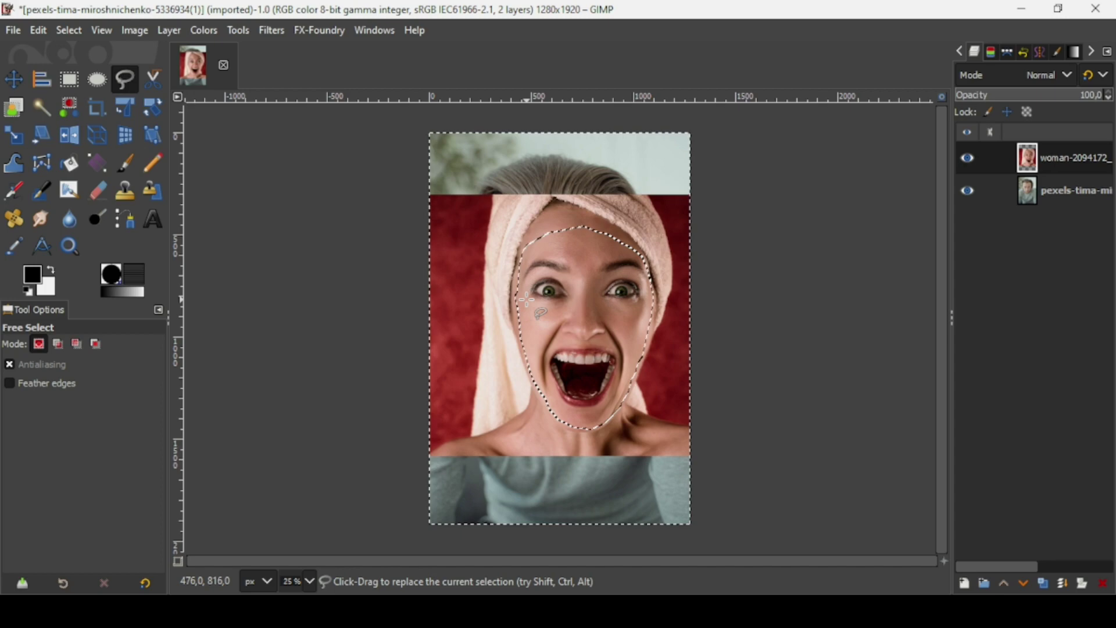
key("Delete")
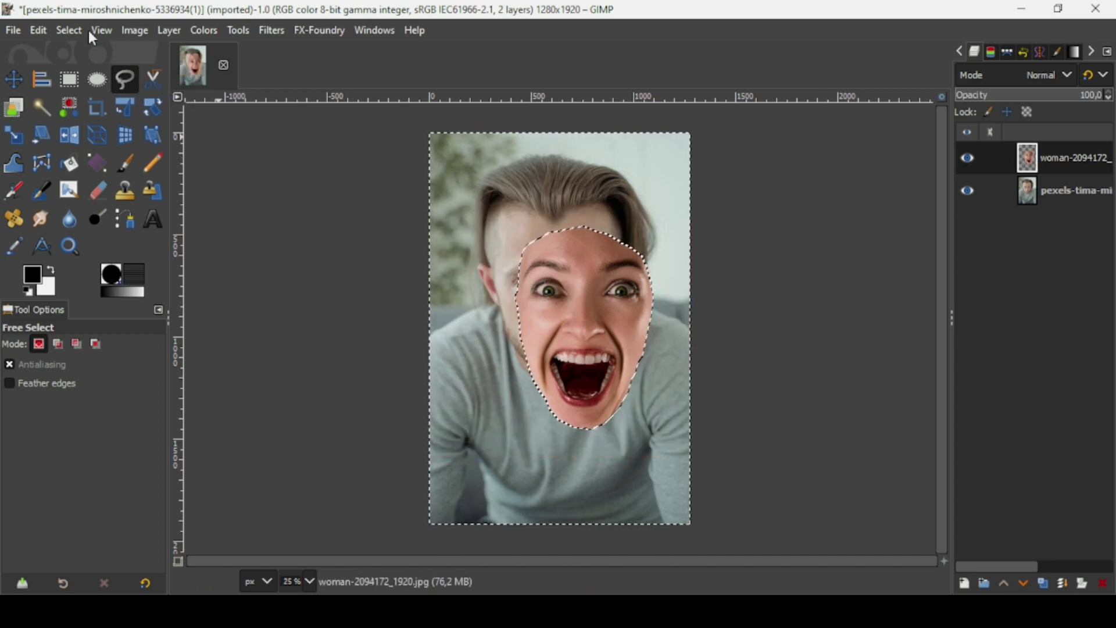
left_click(69, 30)
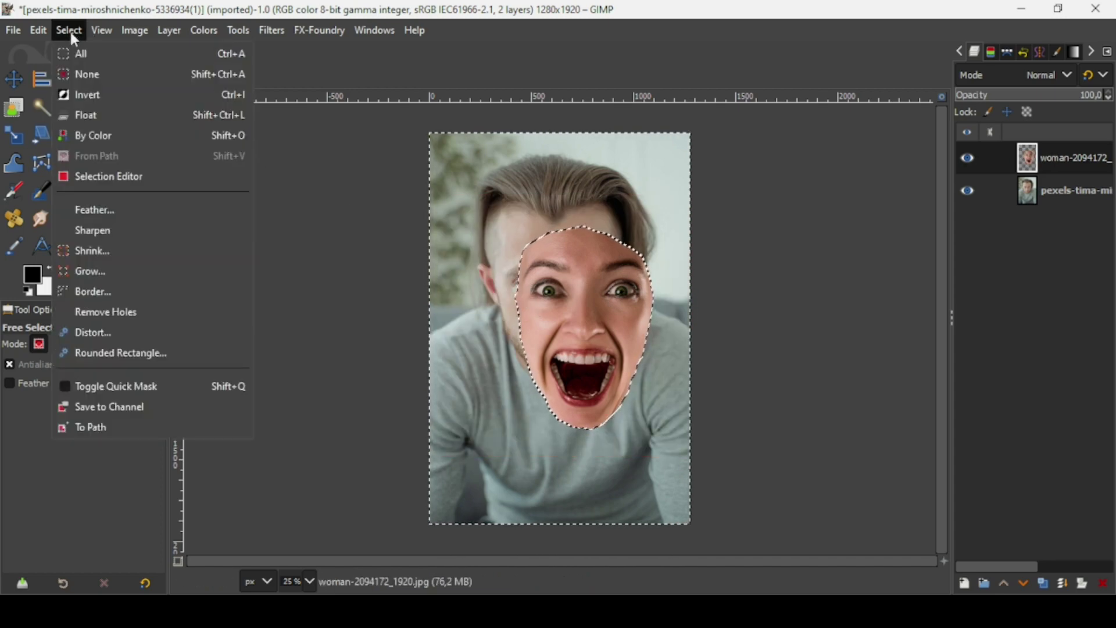
left_click(95, 73)
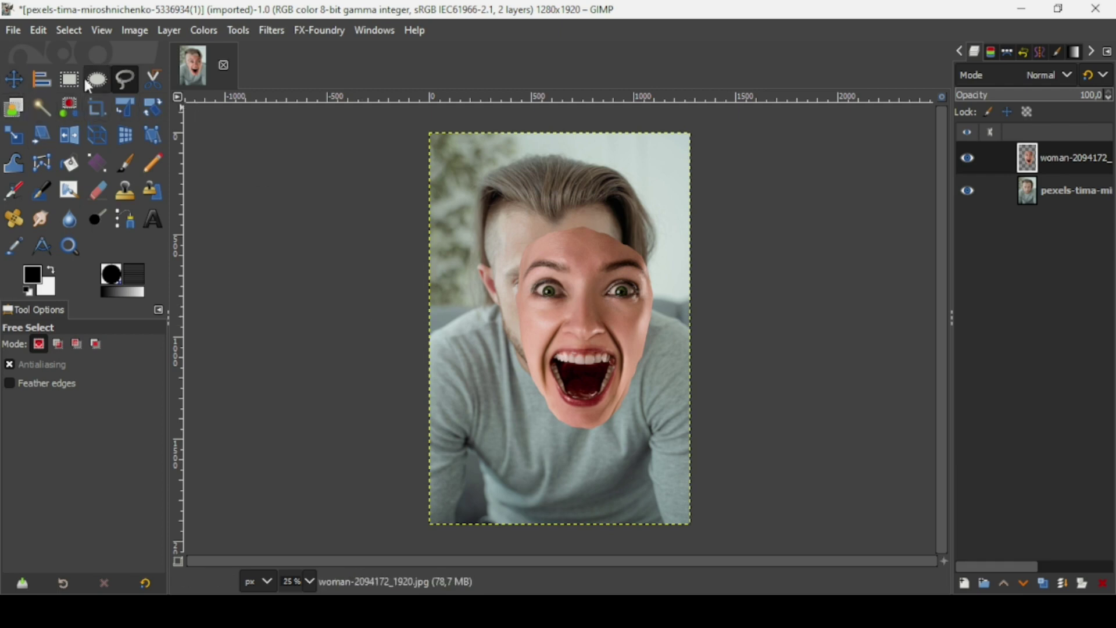
left_click(14, 78)
Step: Set the face layer to about 60 opacity and scale it to 1046×1569 px over the man's face
left_click_drag(606, 322, 598, 301)
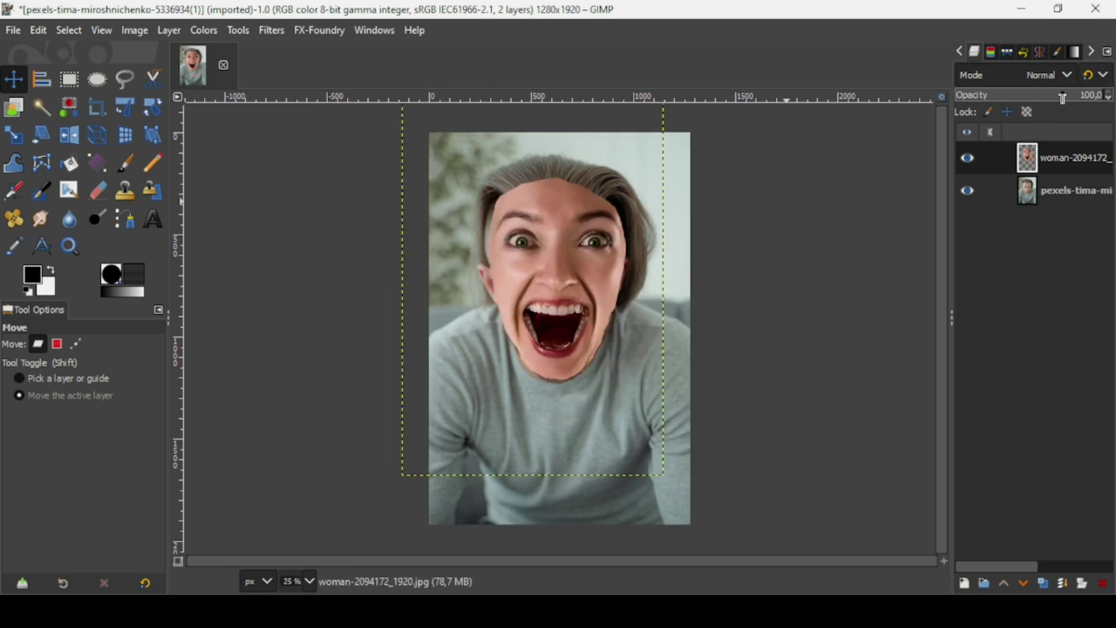
left_click_drag(1063, 99, 1113, 99)
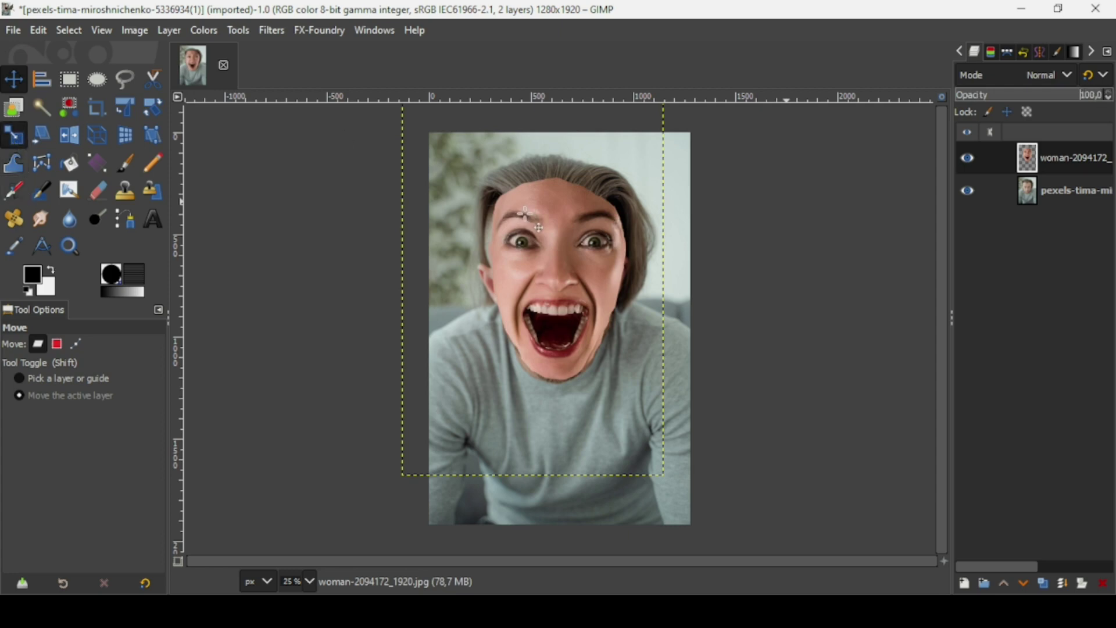
key("shift+s")
left_click(557, 250)
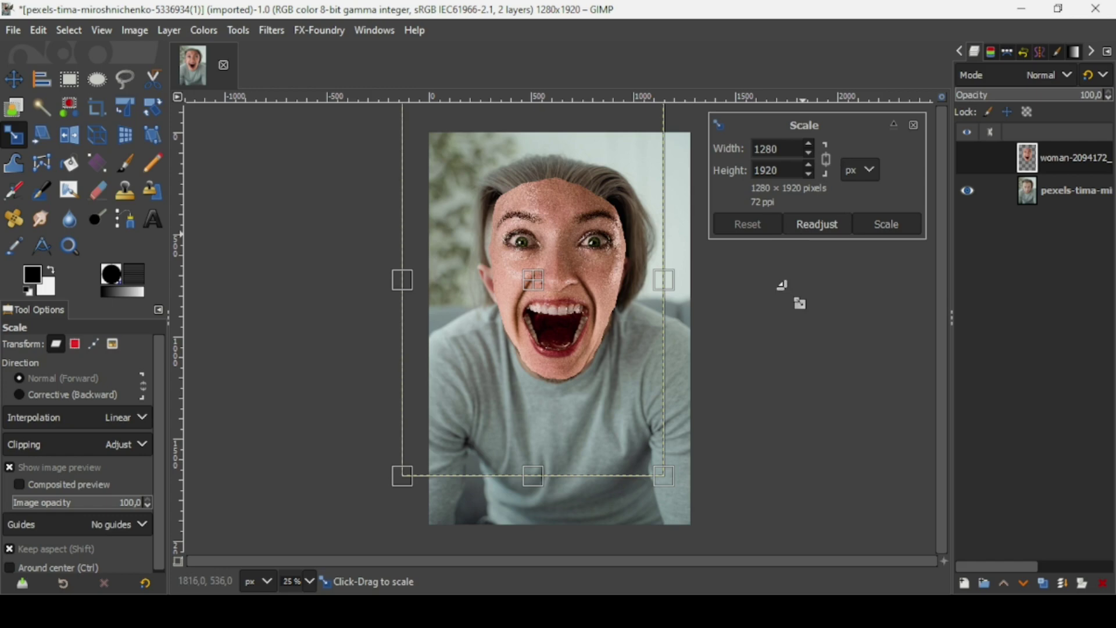
left_click_drag(656, 281, 631, 279)
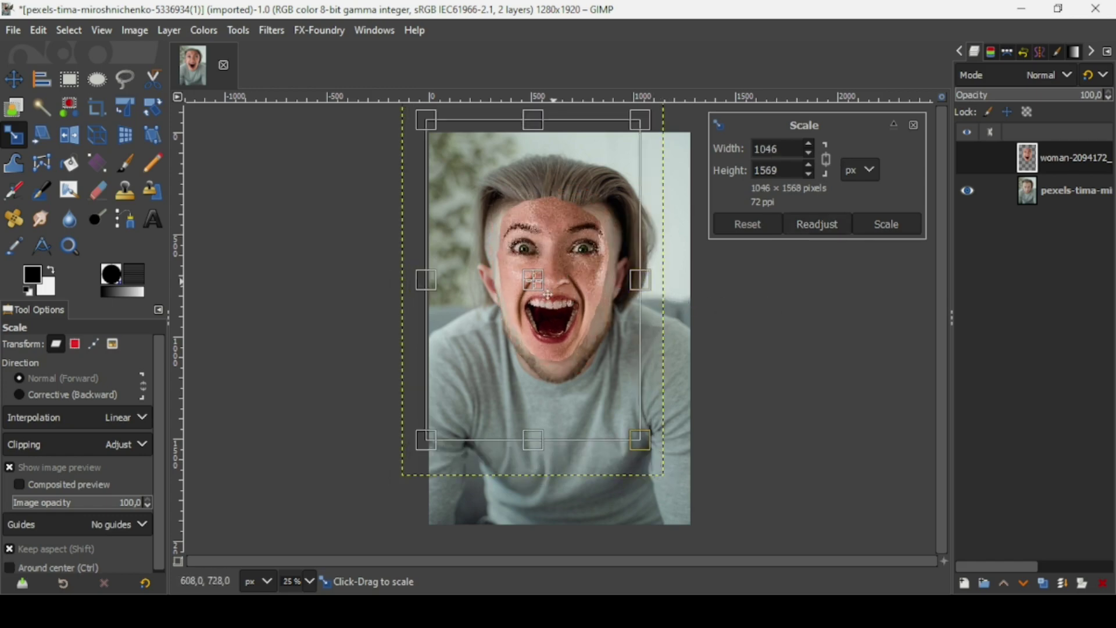
left_click_drag(548, 295, 551, 309)
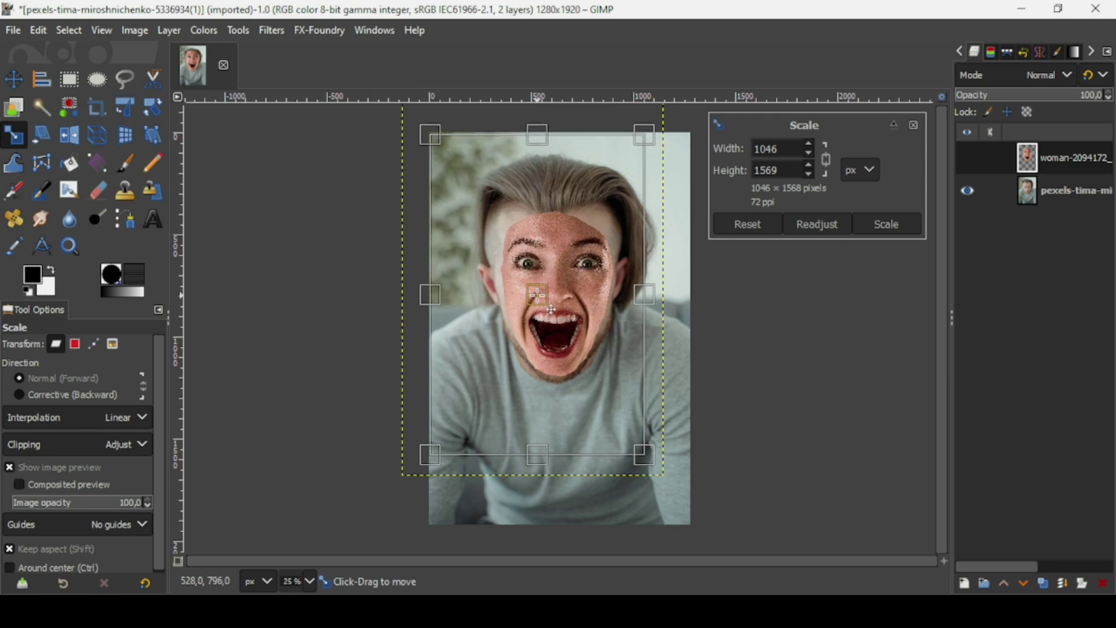
key("Return")
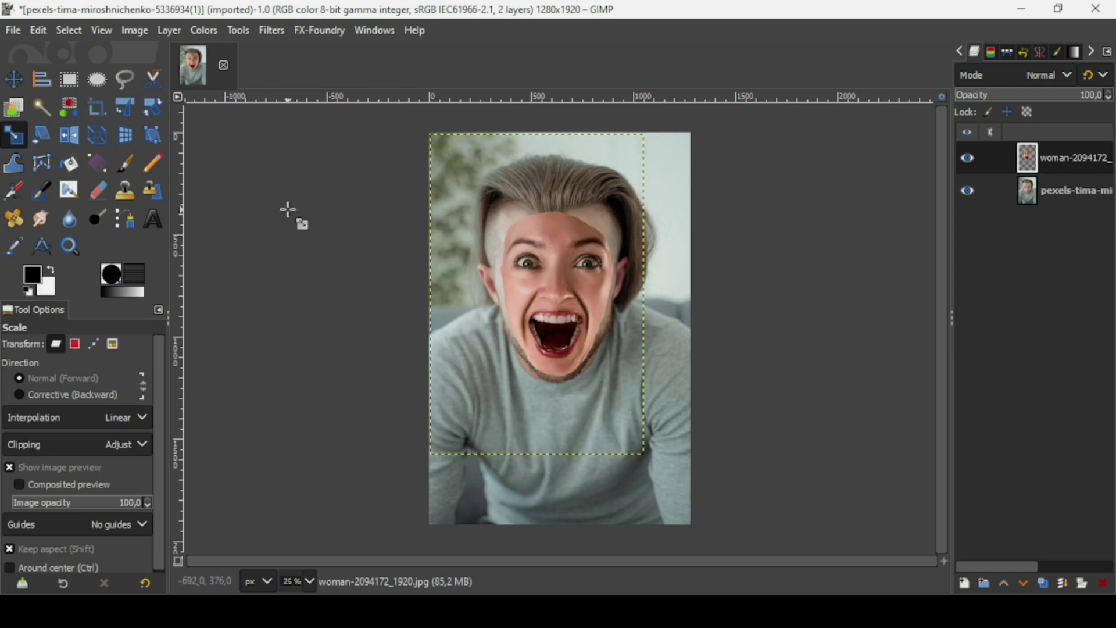
Step: Set the Eraser to hardness 51, force 50, size 261 and erase along the forehead hairline
left_click(99, 192)
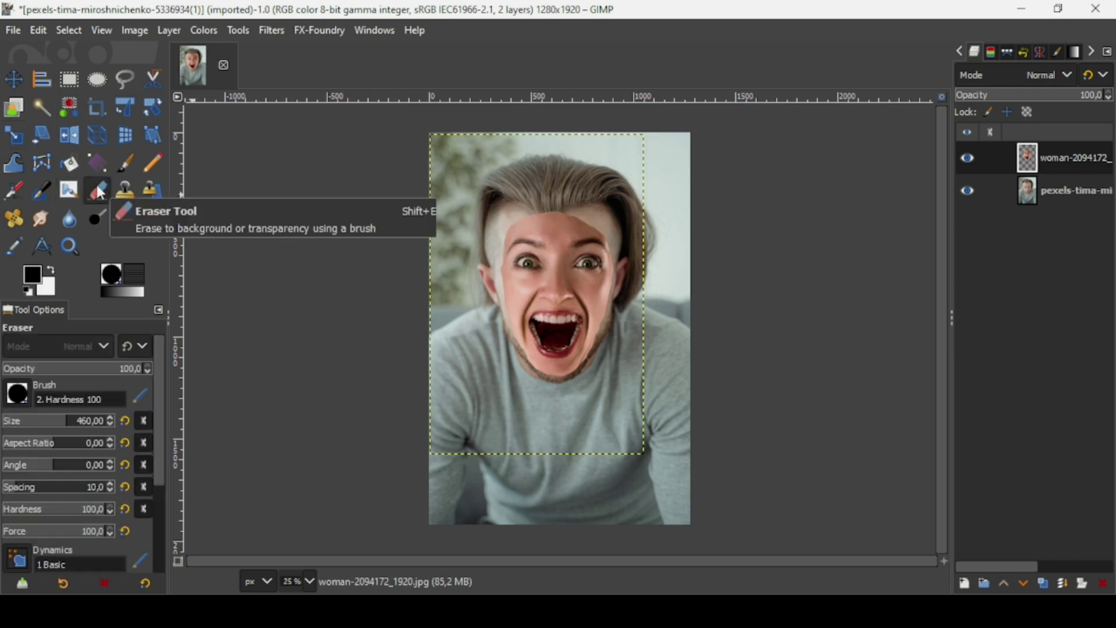
left_click(55, 515)
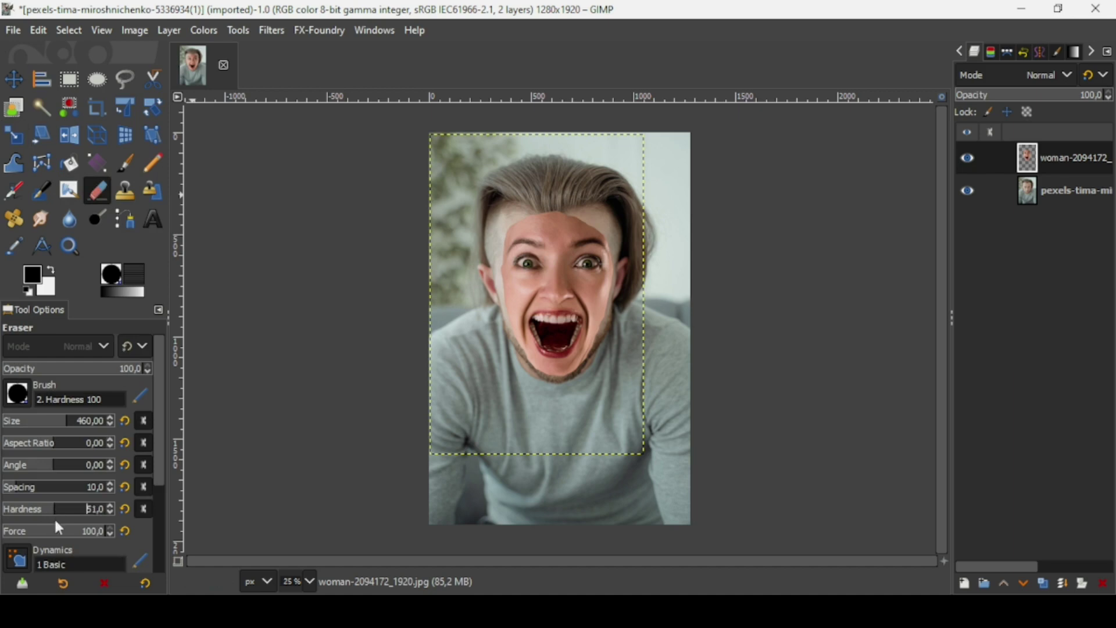
left_click(54, 531)
left_click(49, 420)
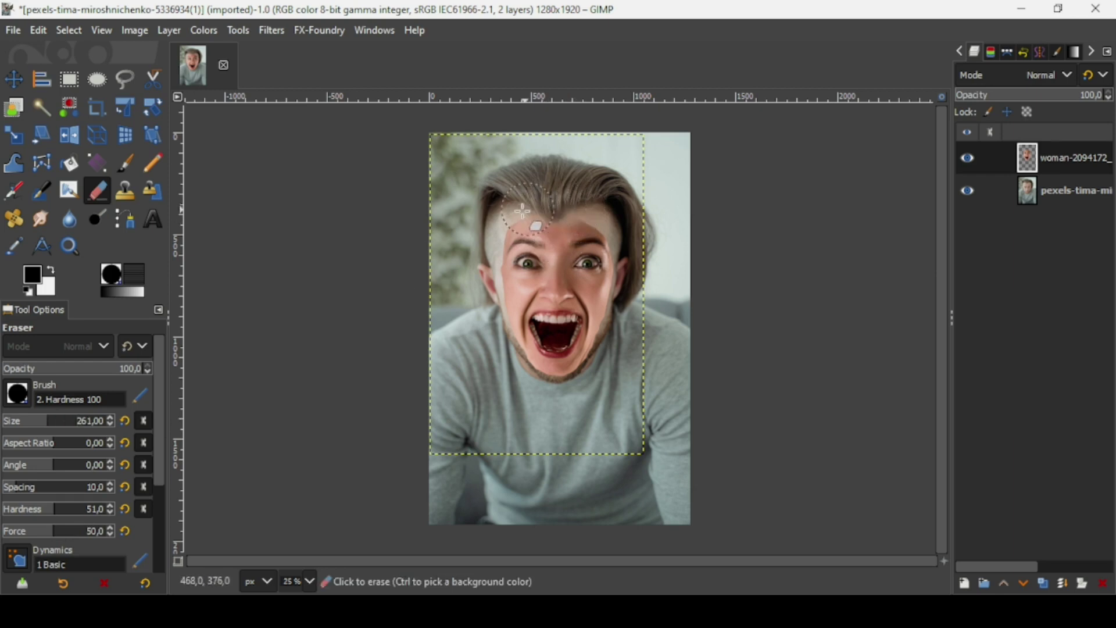
left_click(548, 201)
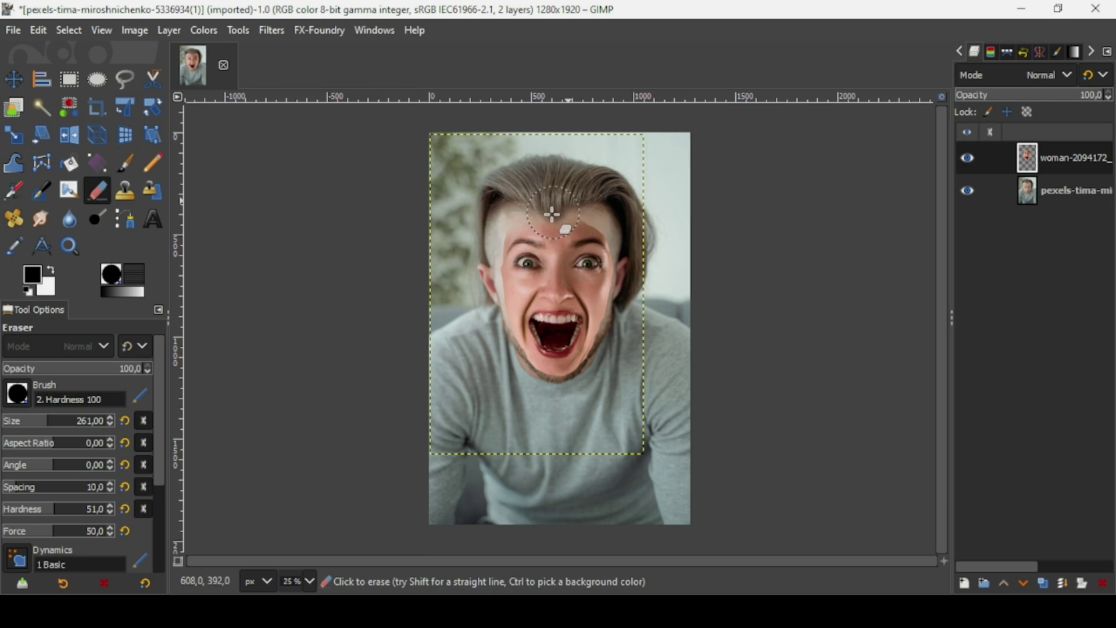
left_click_drag(562, 215, 622, 213)
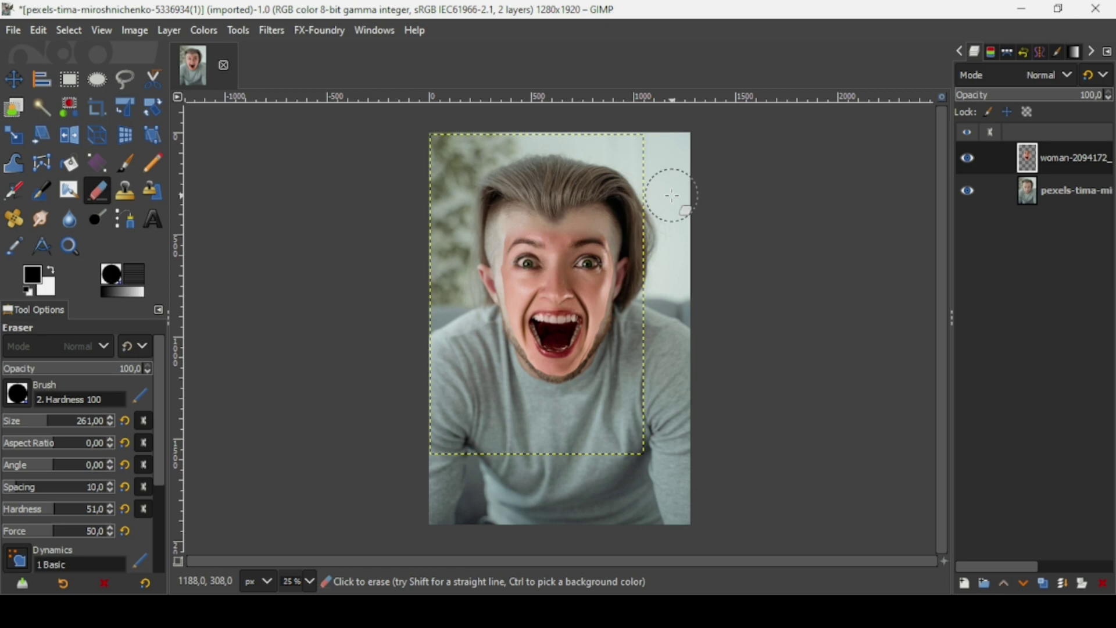
Step: Open G'MIC-Qt and find the Layers > Blend [Seamless] filter
left_click(275, 36)
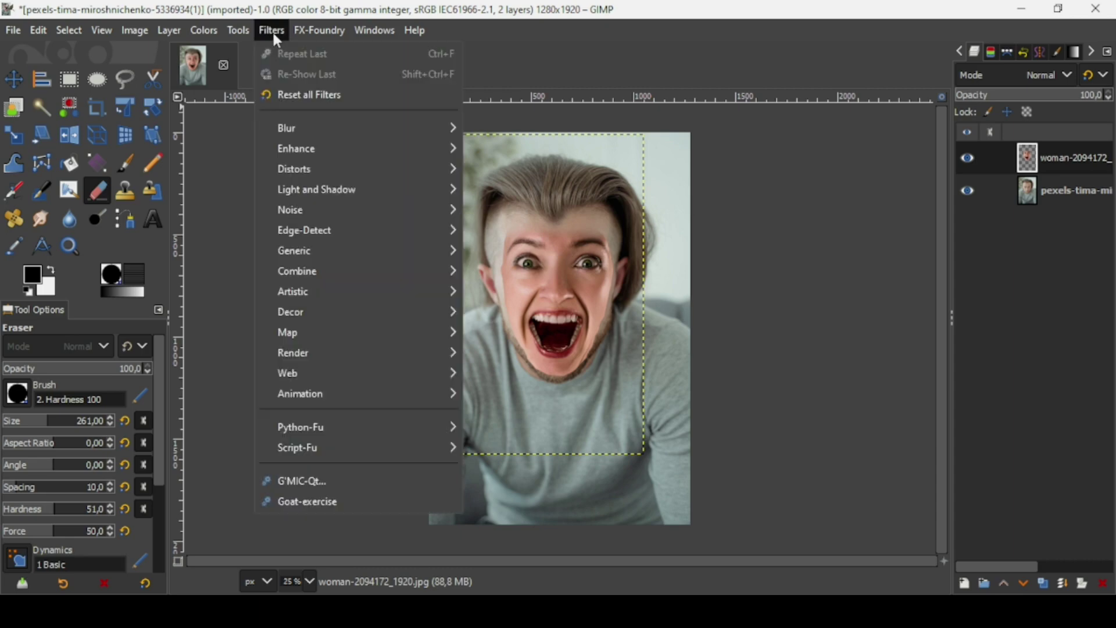
left_click(333, 481)
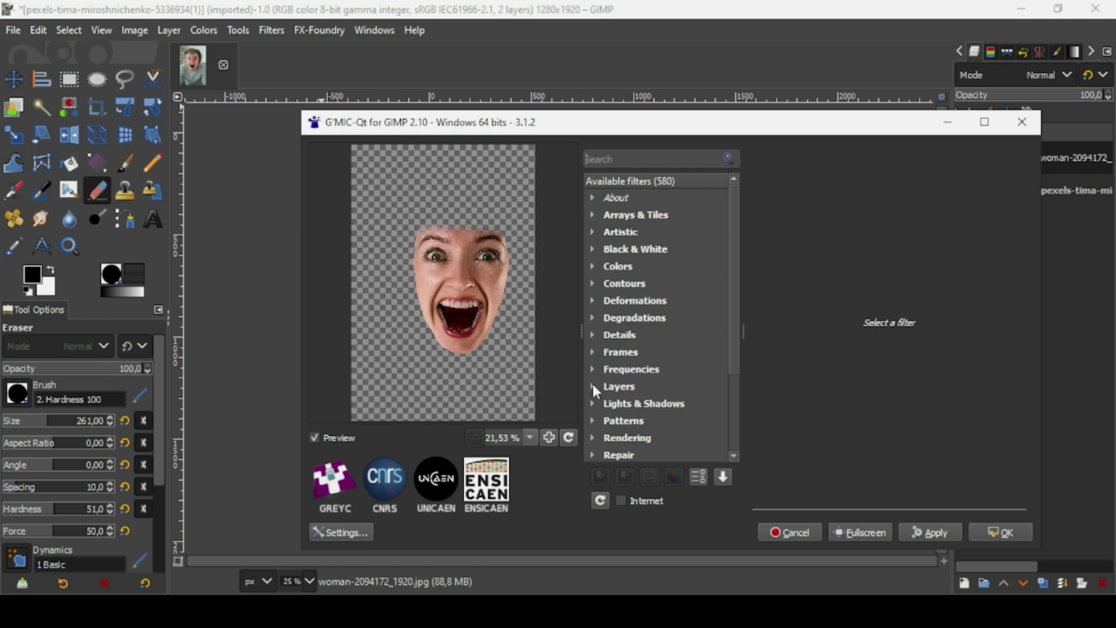
left_click(594, 387)
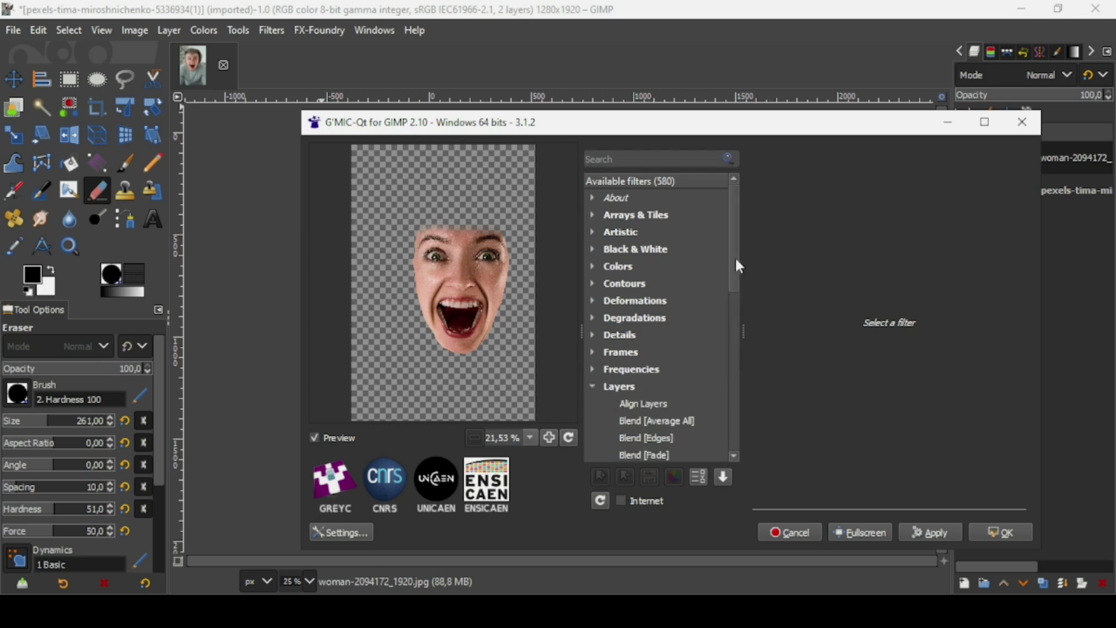
scroll(739, 265, "down", 1)
scroll(734, 292, "down", 3)
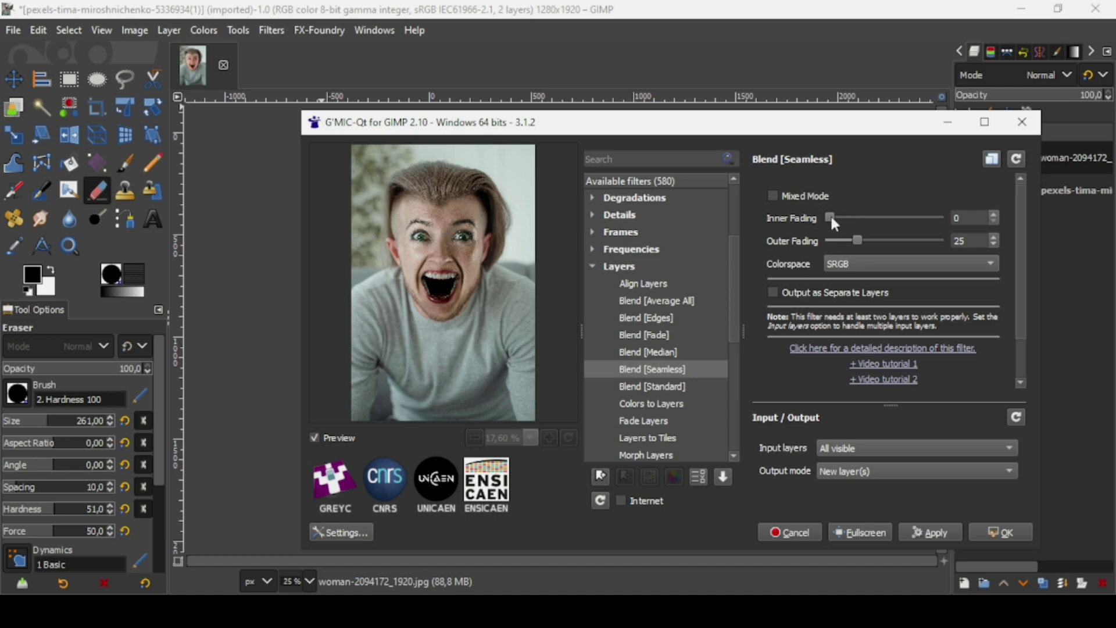
Step: Preview various Inner and Outer Fading values, then restore the defaults with Outer Fading 25
left_click_drag(831, 218, 934, 218)
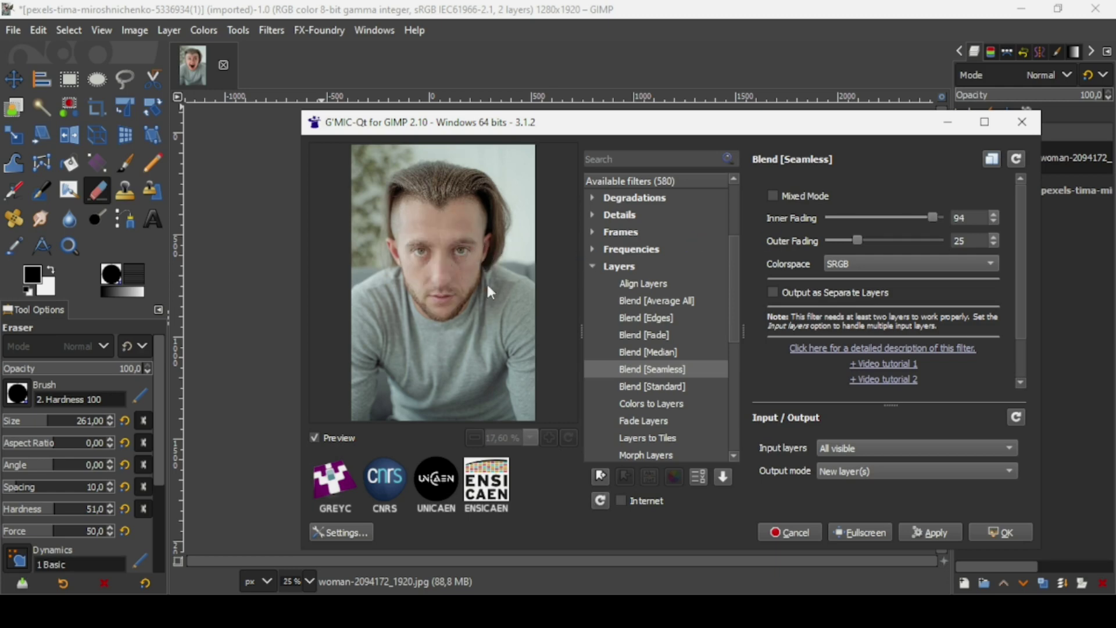
left_click_drag(935, 216, 889, 217)
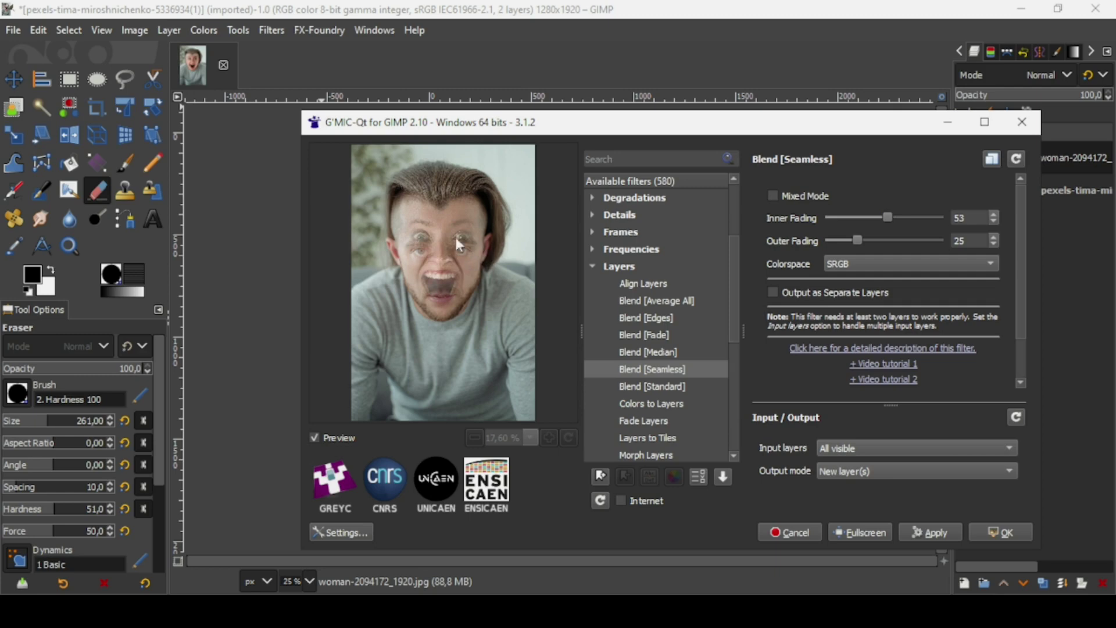
left_click_drag(888, 217, 821, 218)
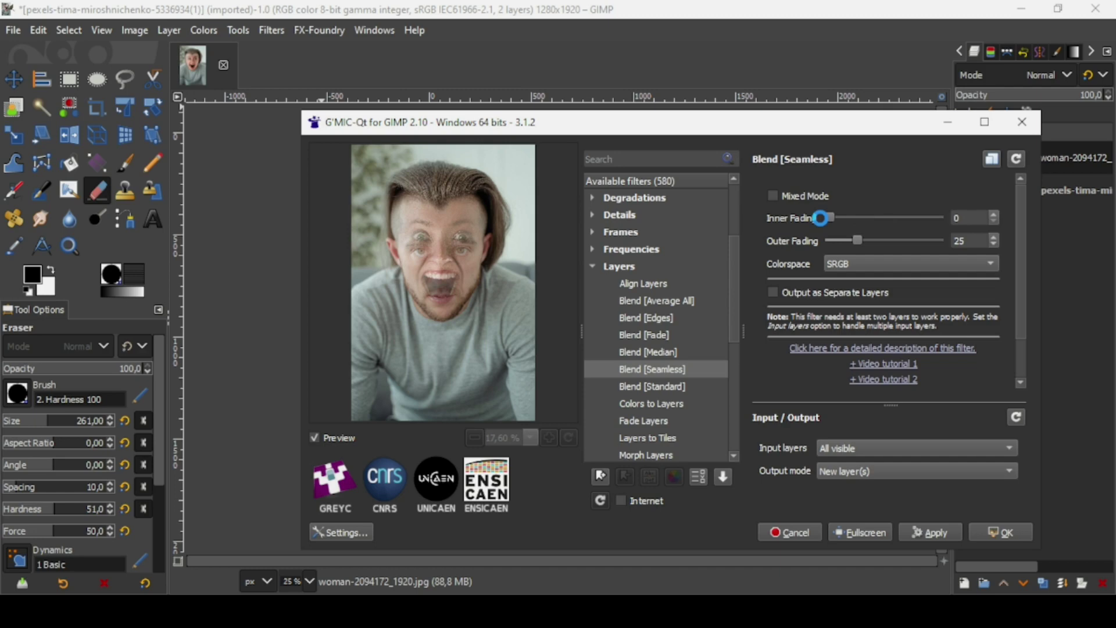
left_click_drag(832, 216, 898, 218)
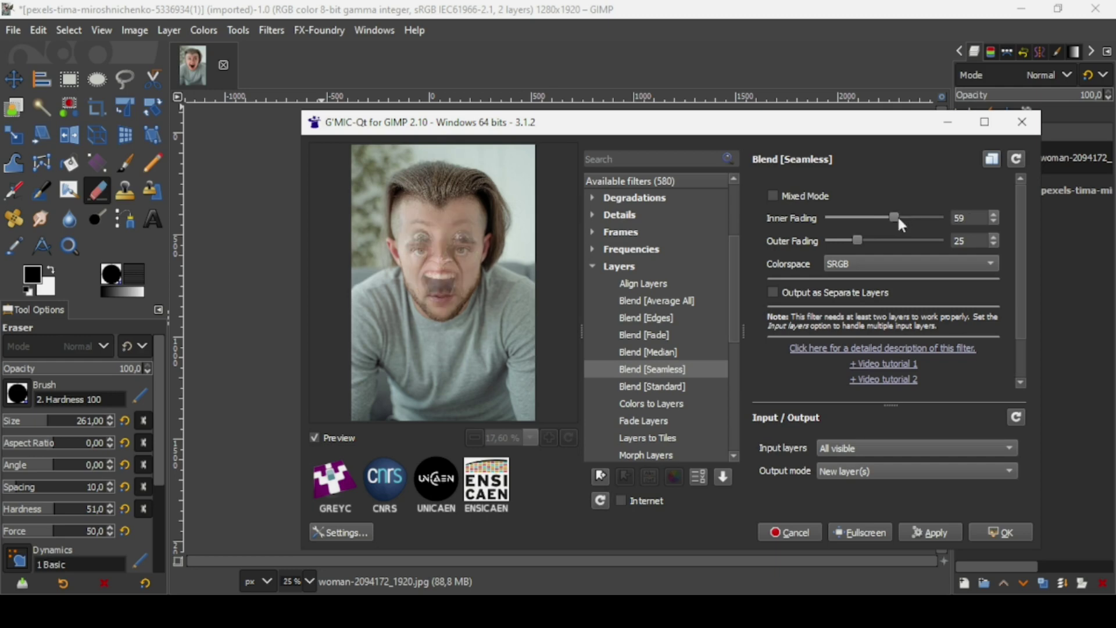
left_click(1016, 160)
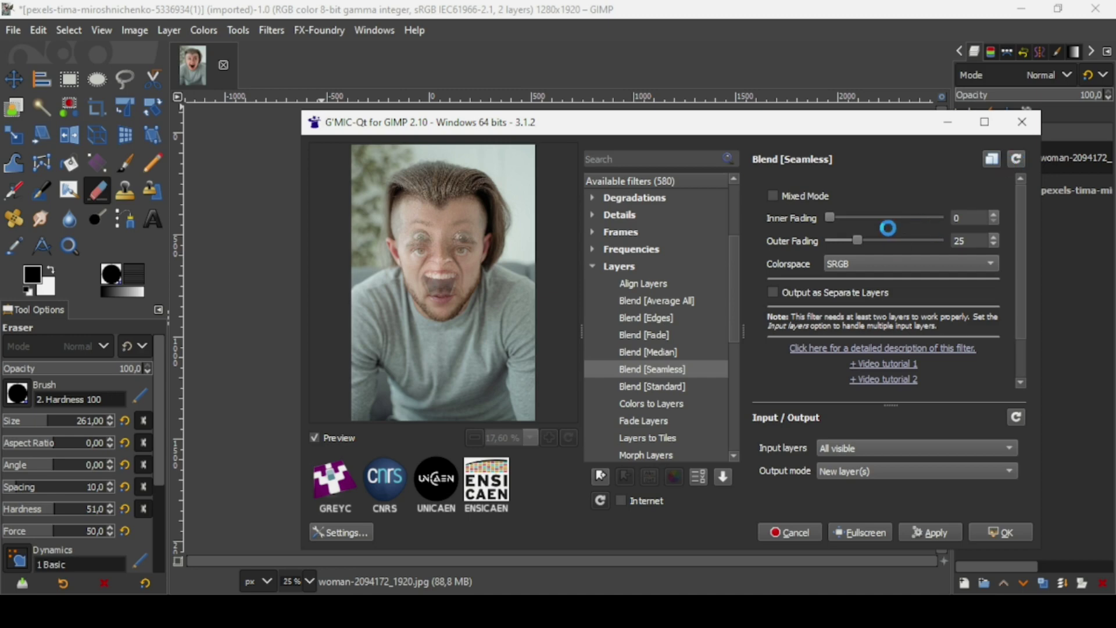
left_click_drag(857, 240, 934, 240)
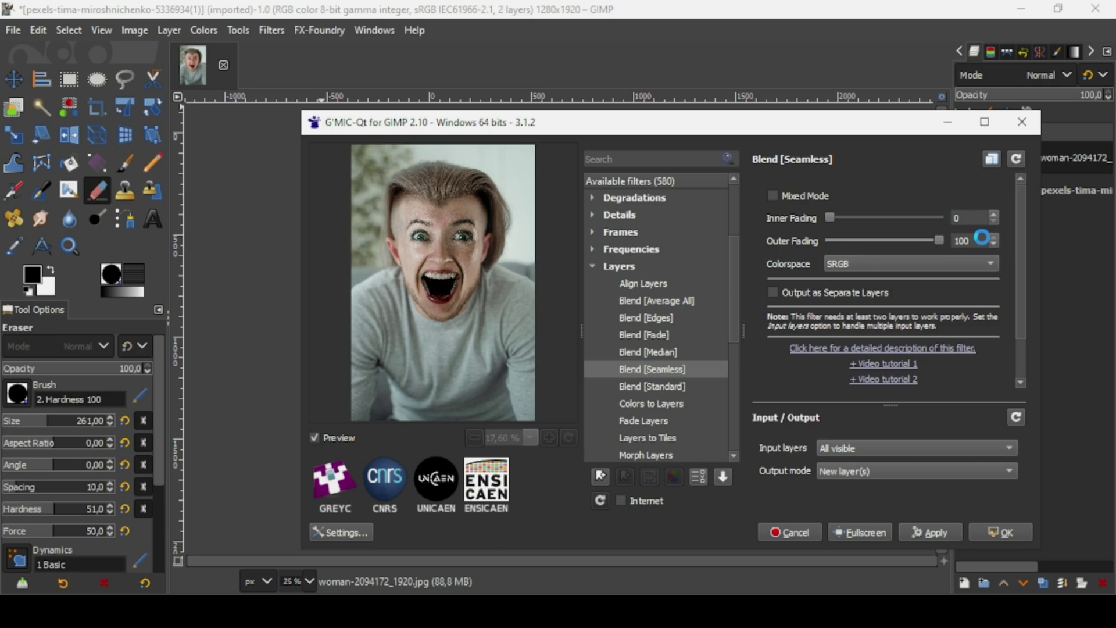
left_click_drag(940, 239, 792, 260)
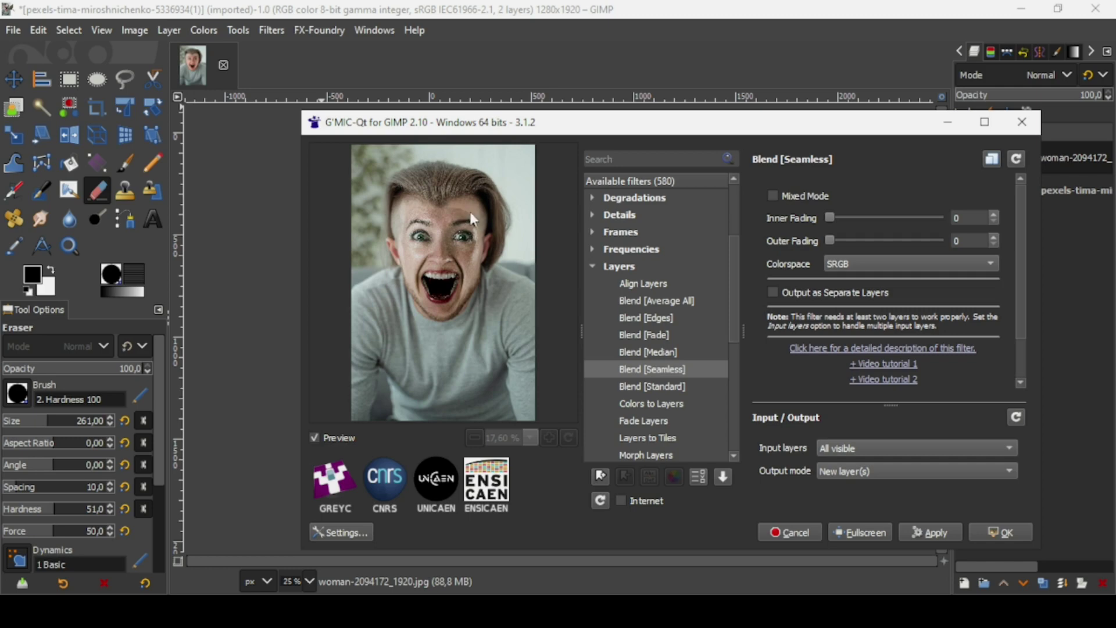
left_click_drag(831, 241, 872, 240)
left_click(1022, 160)
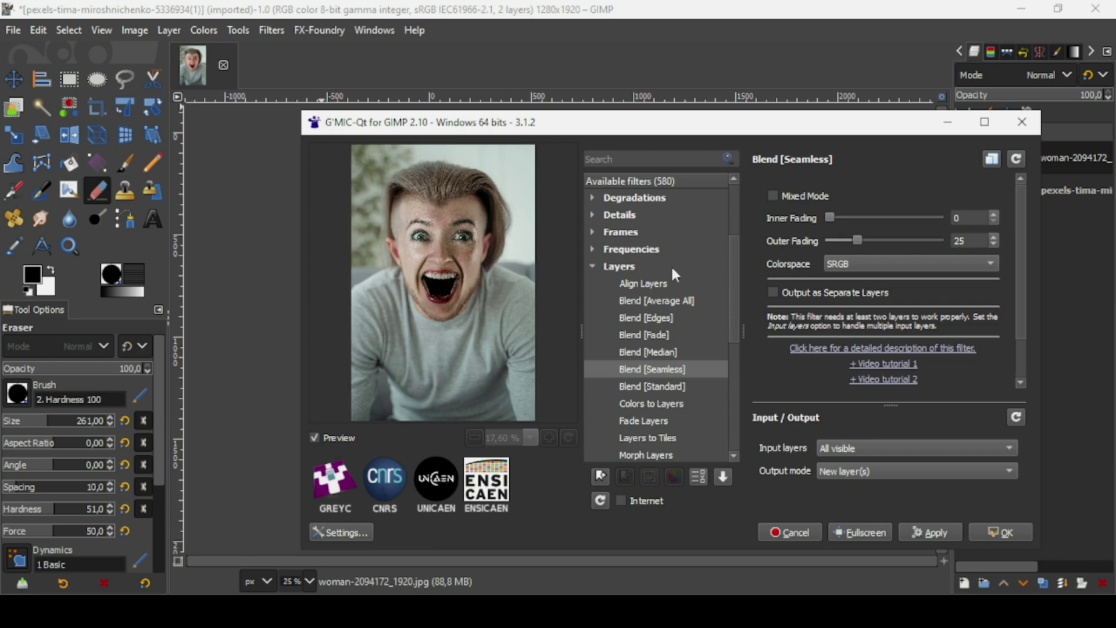
Step: Set Inner Fading 1.5 and Outer Fading 27.6 with All visible as the input layers
left_click_drag(831, 214, 832, 215)
left_click_drag(857, 237, 859, 238)
left_click(911, 455)
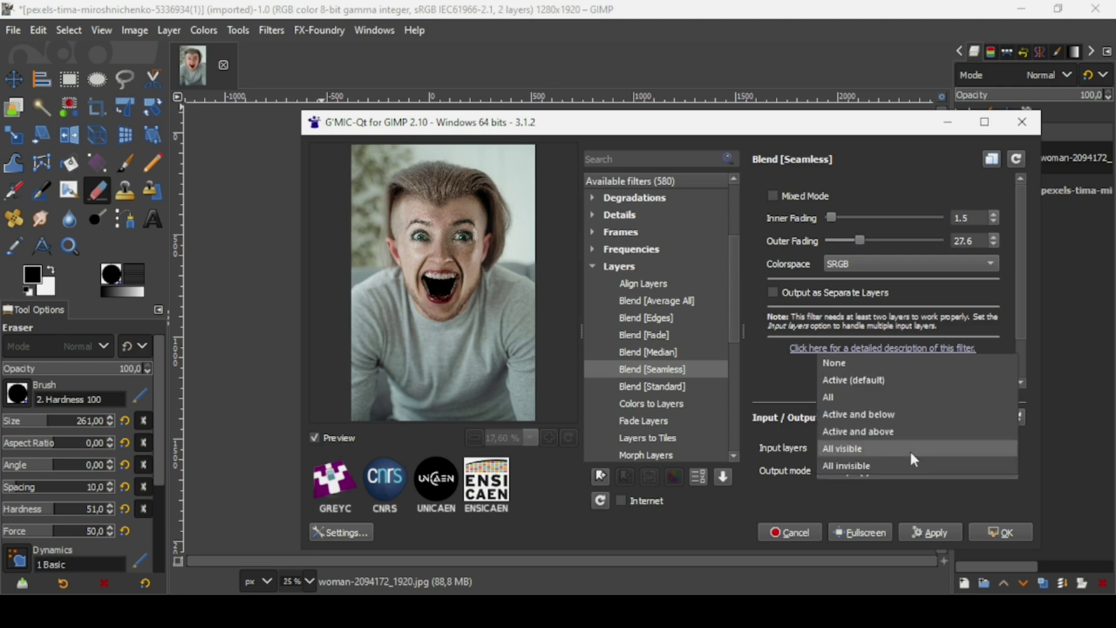
left_click(909, 449)
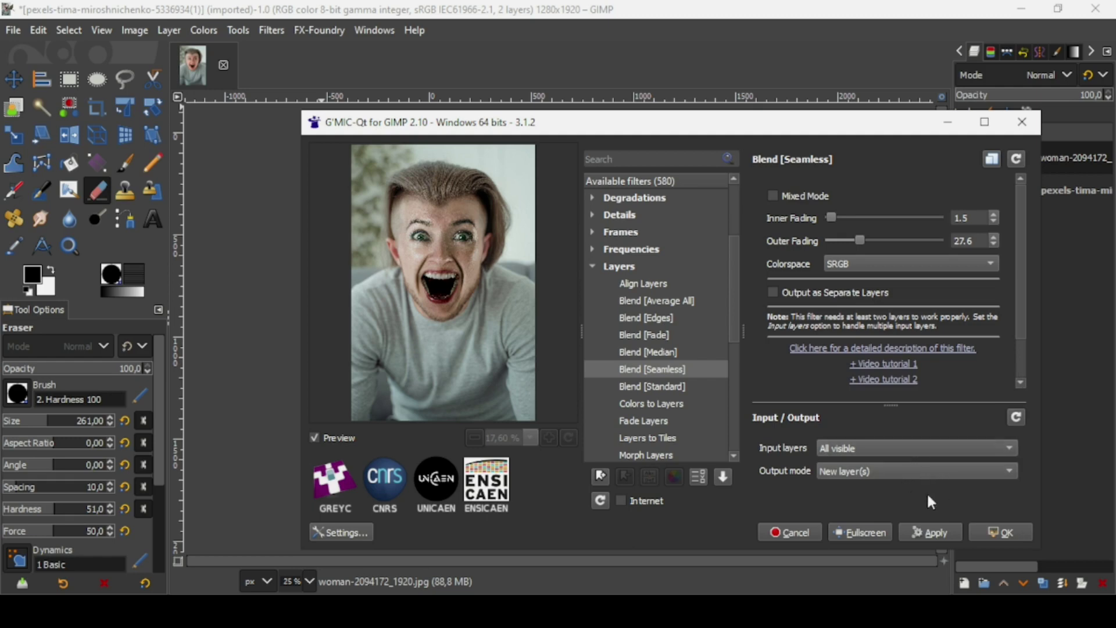
Step: Apply the seamless blend as a new top layer, erase inside the mouth, and toggle its visibility to compare
left_click(1012, 536)
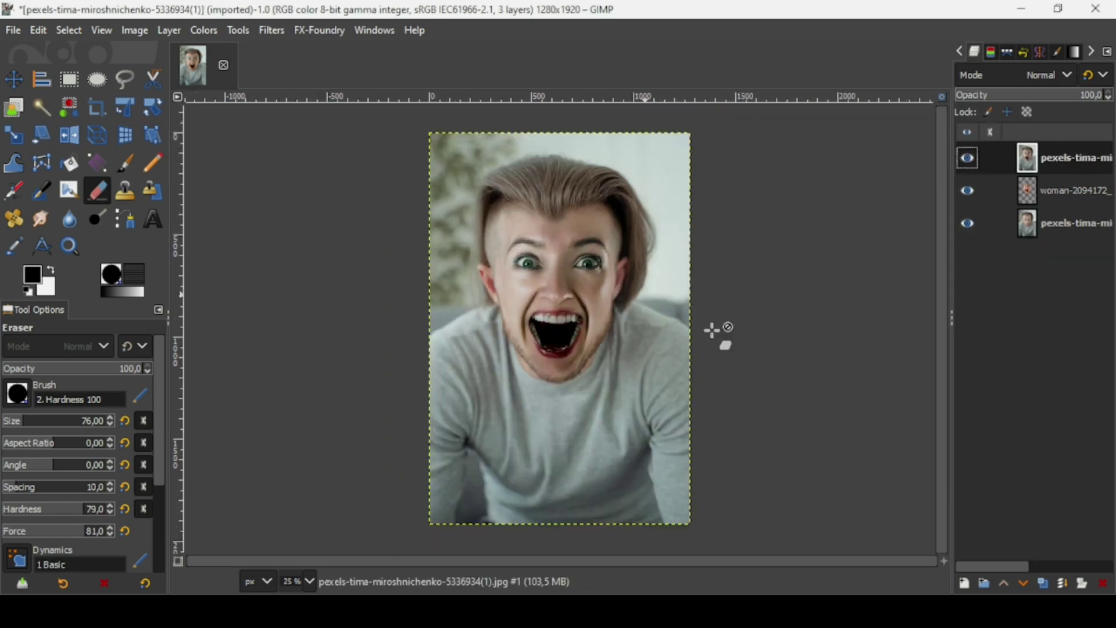
scroll(605, 356, "up", 3)
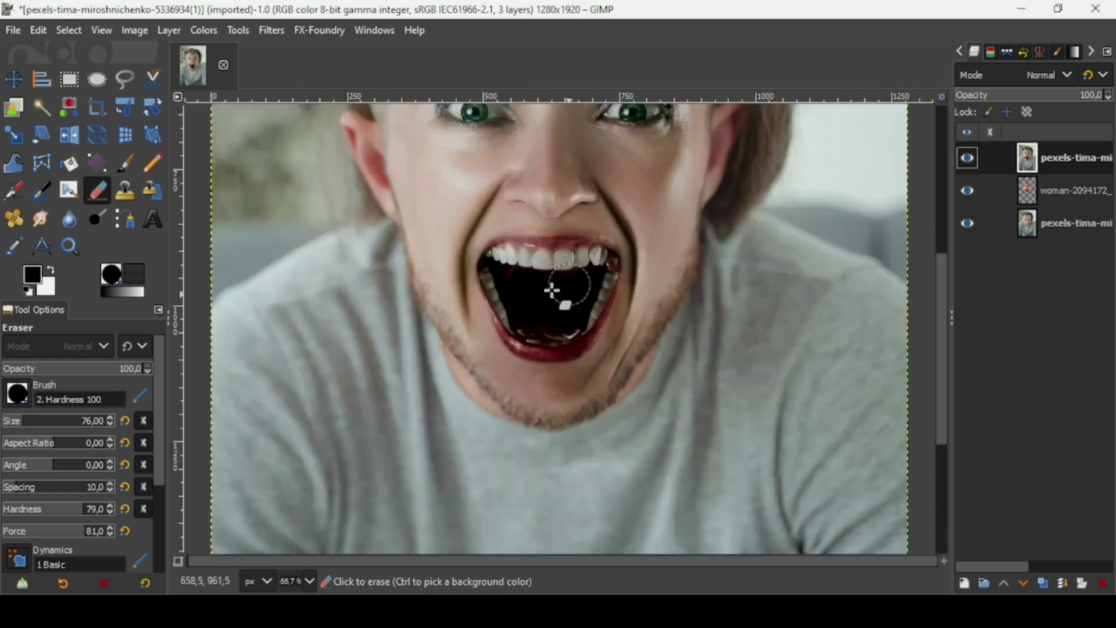
left_click_drag(550, 290, 567, 288)
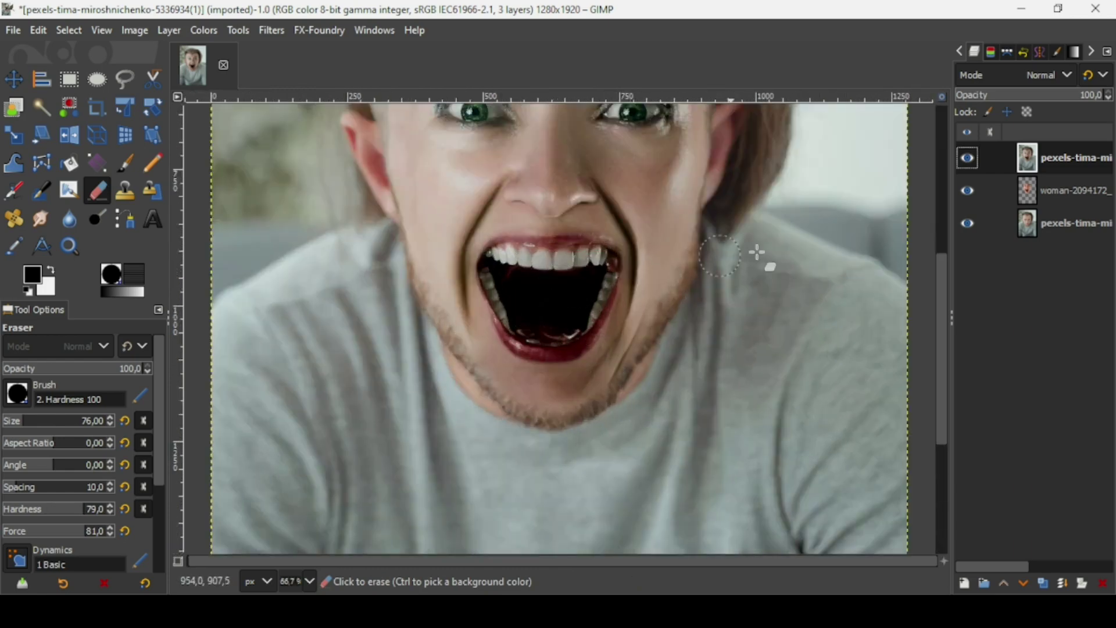
left_click(968, 158)
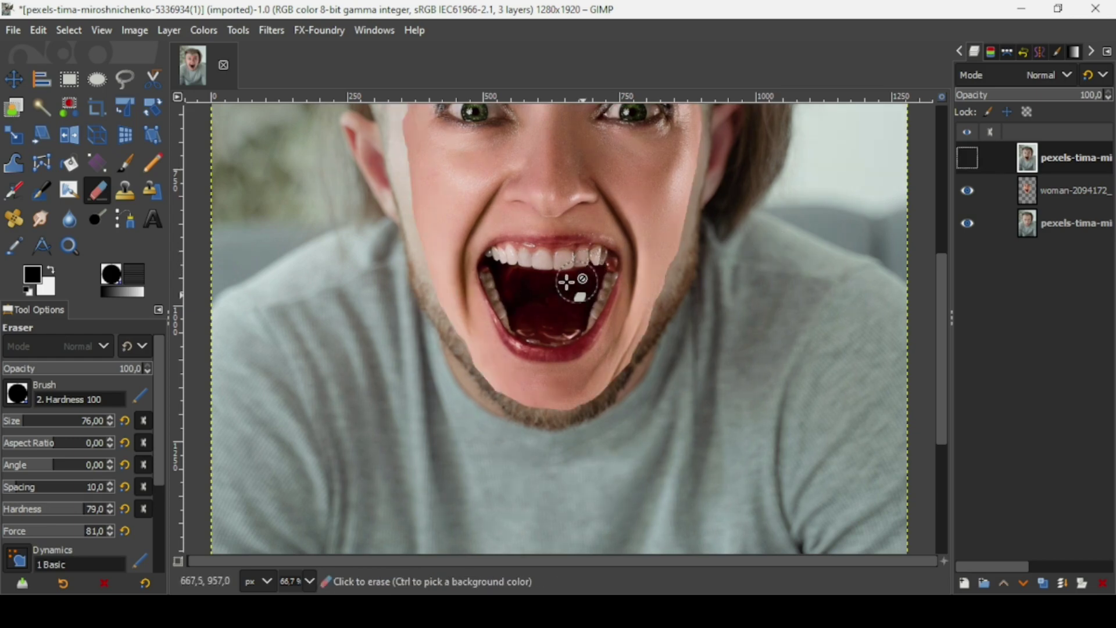
left_click(969, 158)
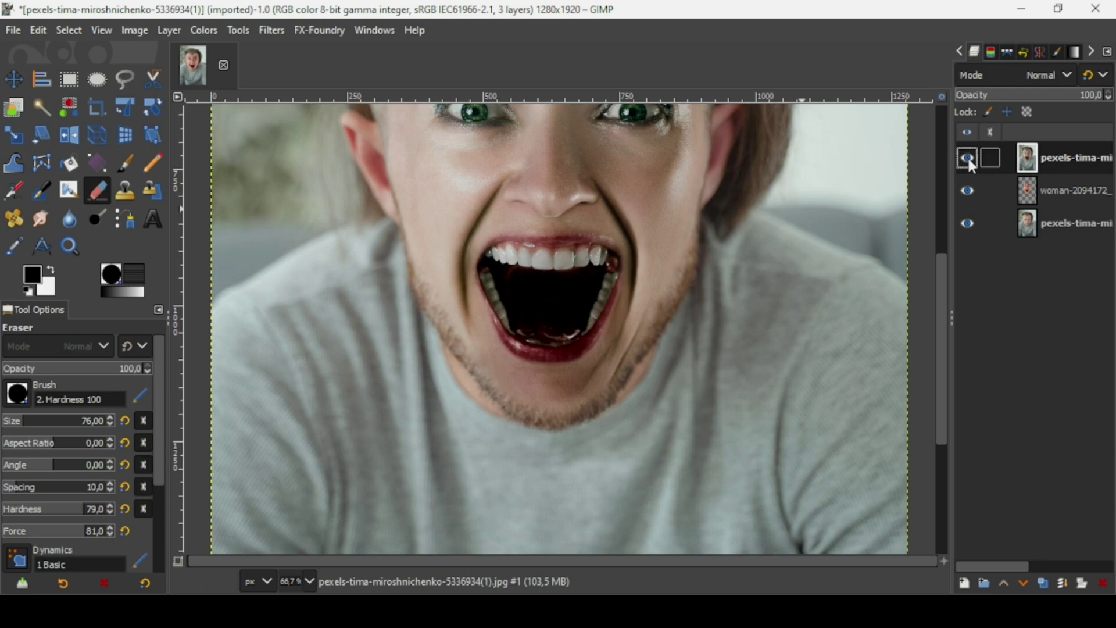
Step: Add a White (full opacity) layer mask to the top blended portrait layer
right_click(1038, 167)
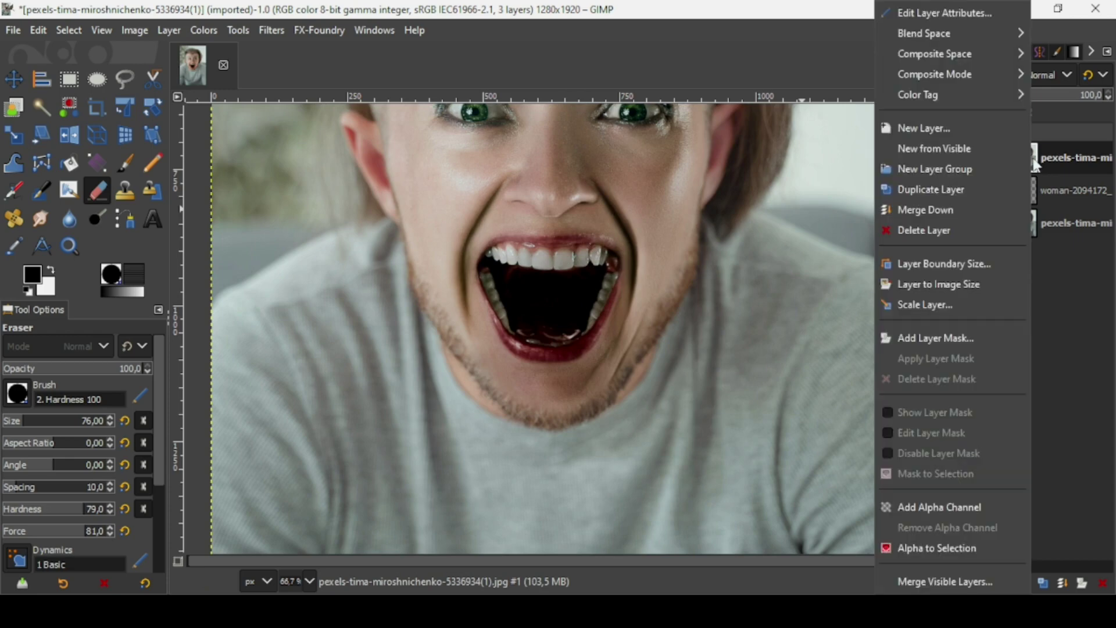
left_click(974, 338)
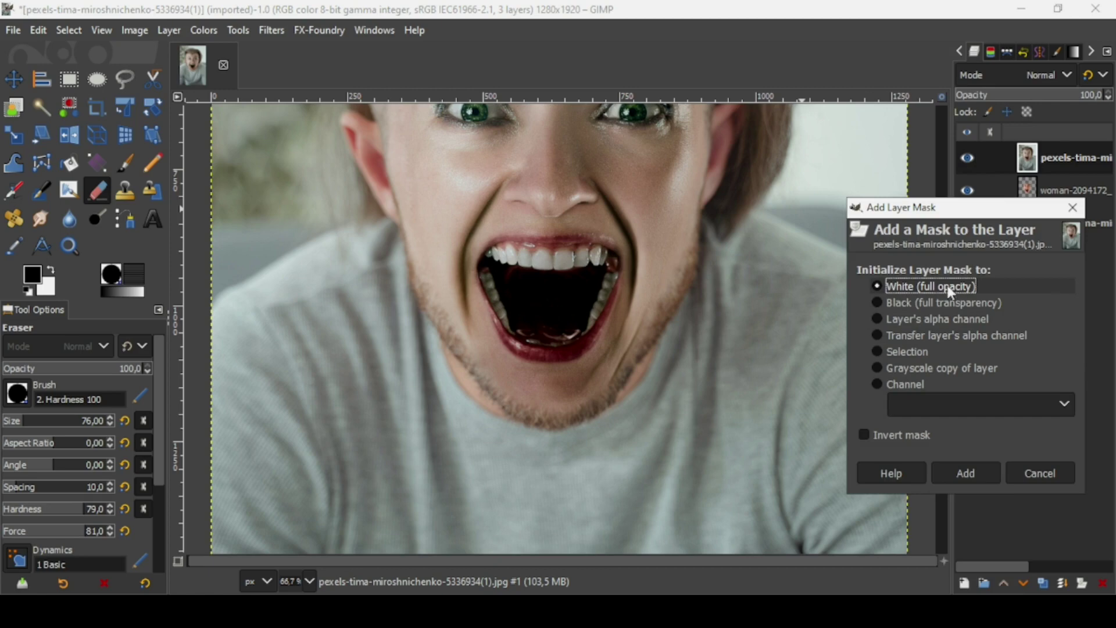
left_click(957, 472)
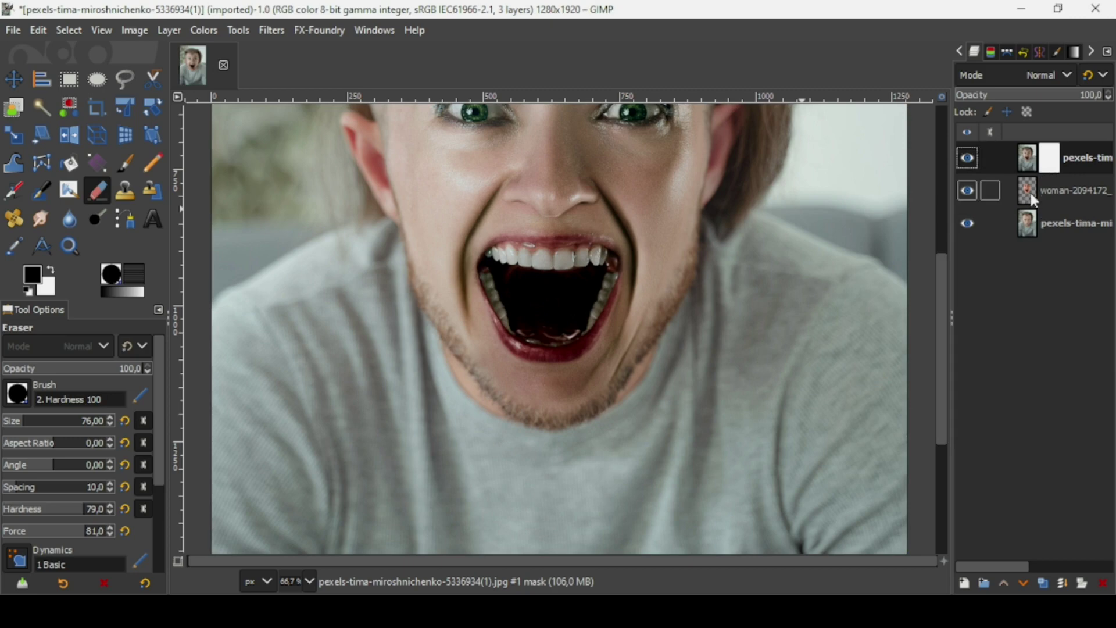
Step: Set the Paintbrush to hardness 47 and force 44, testing a mouth stroke and undoing it
left_click(126, 165)
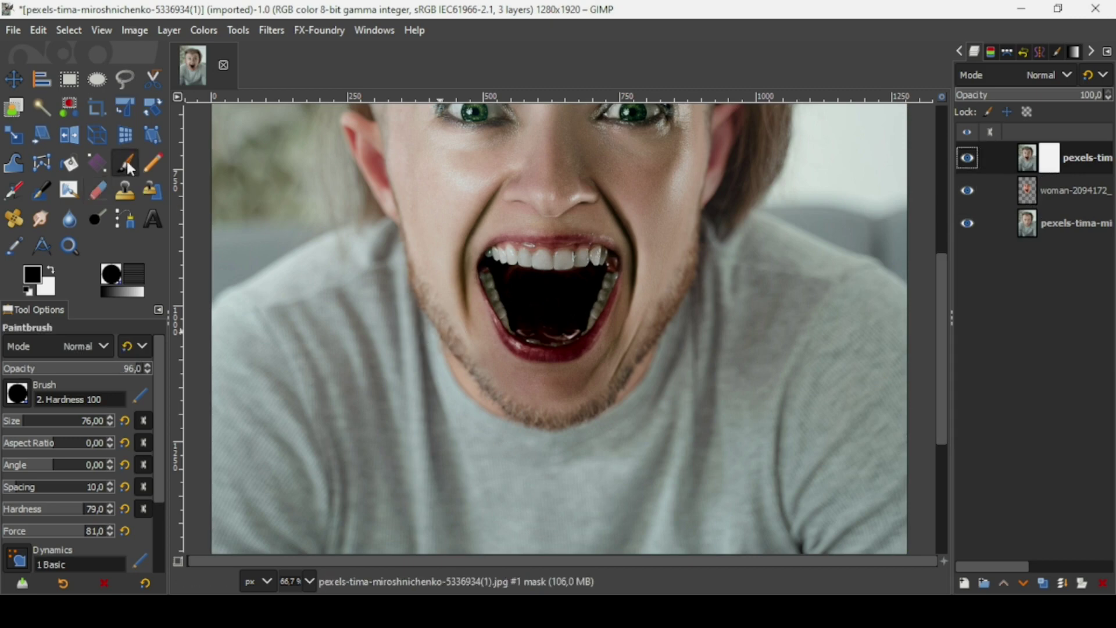
left_click(50, 512)
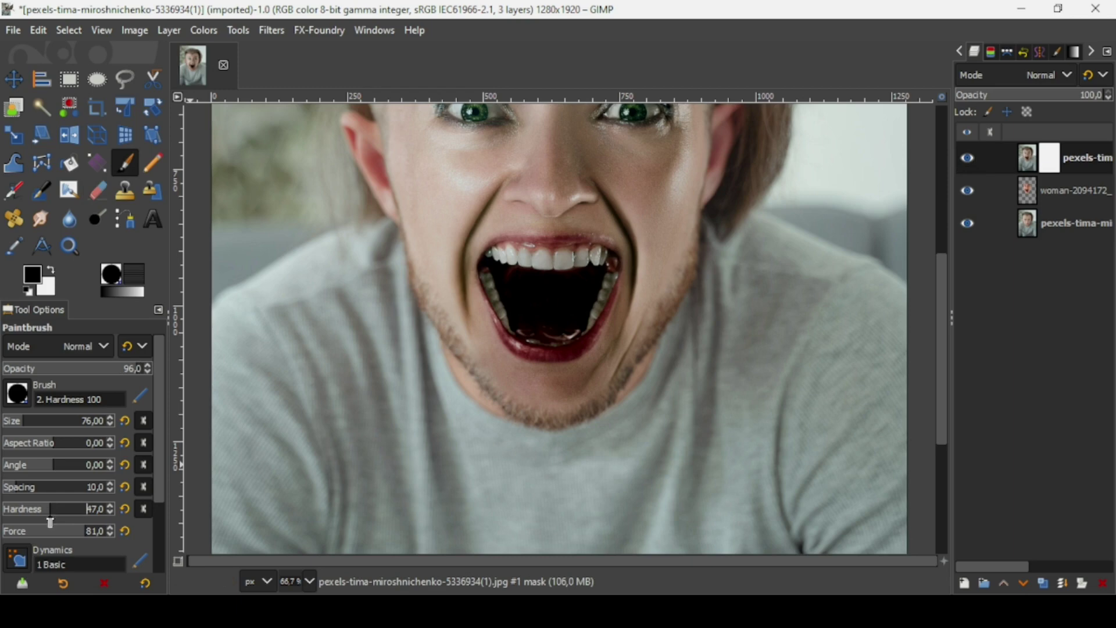
left_click(46, 531)
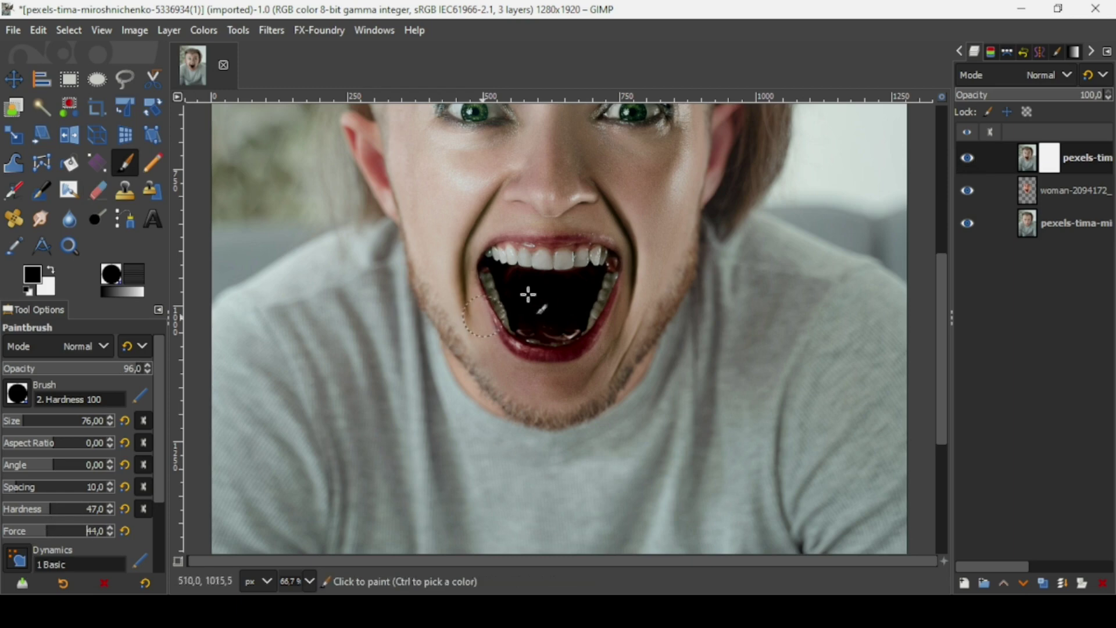
left_click_drag(526, 281, 574, 284)
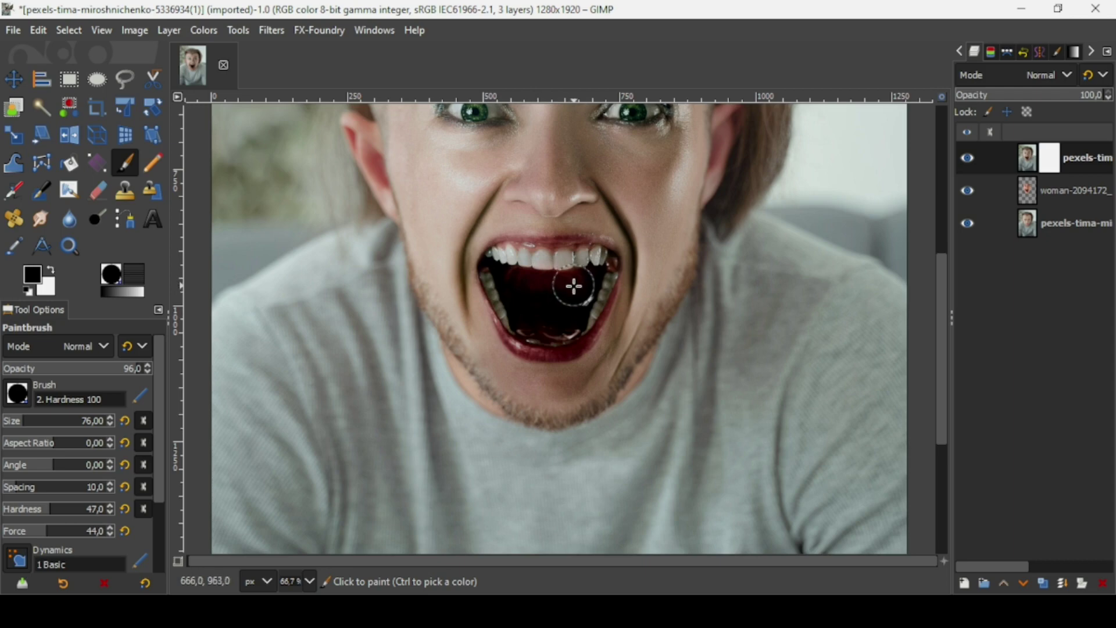
key("ctrl+z")
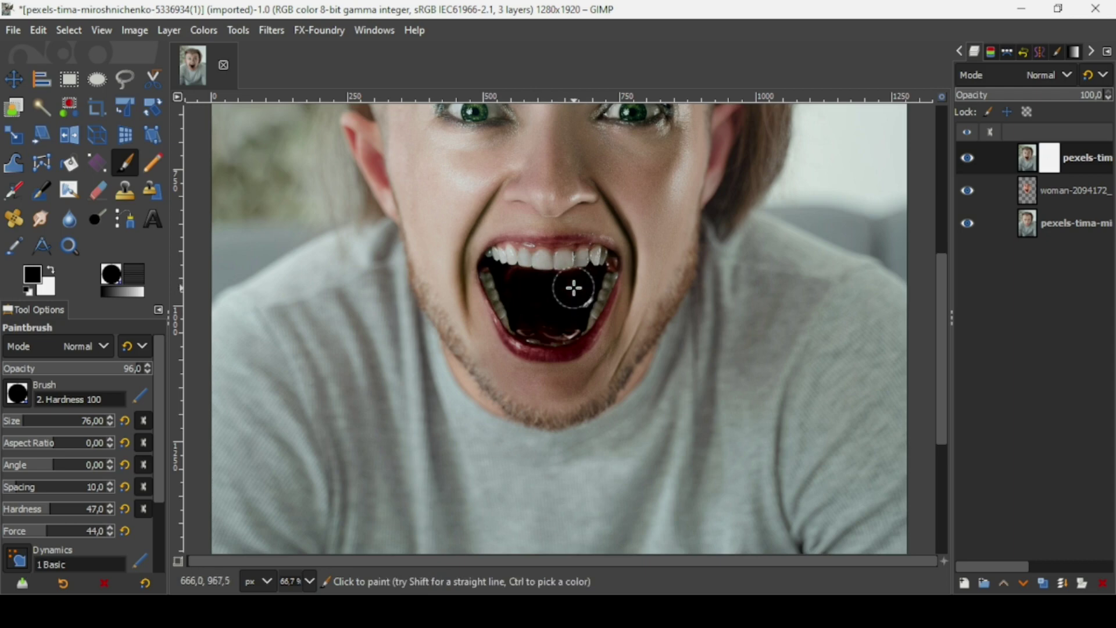
Step: Paint black on the mask inside the mouth at brush size 51 to reveal the red interior
scroll(574, 288, "up", 2)
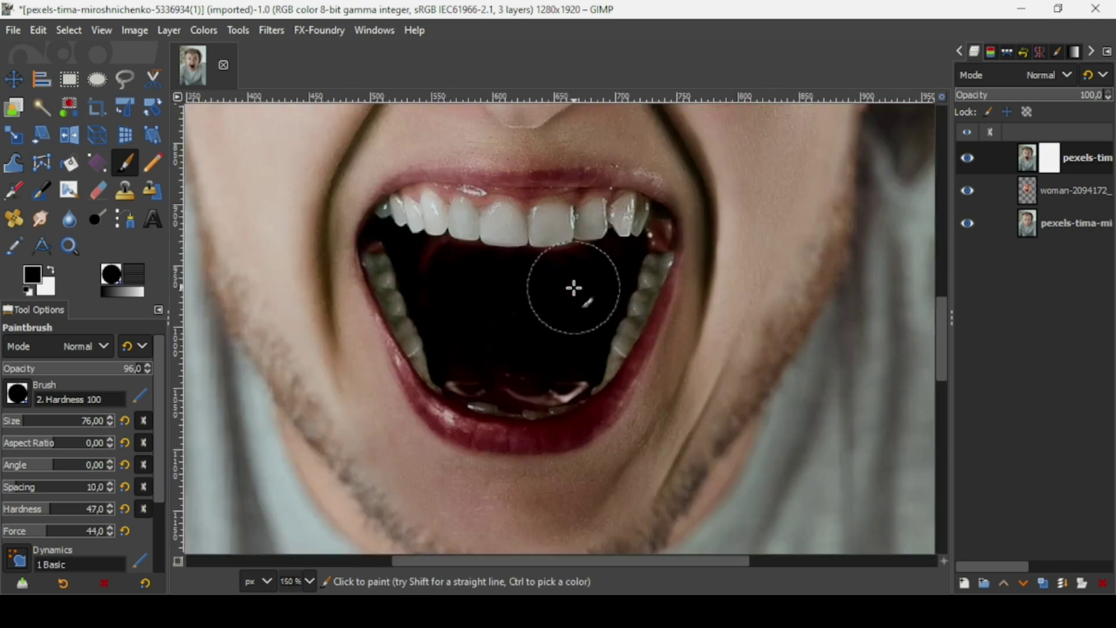
left_click(19, 423)
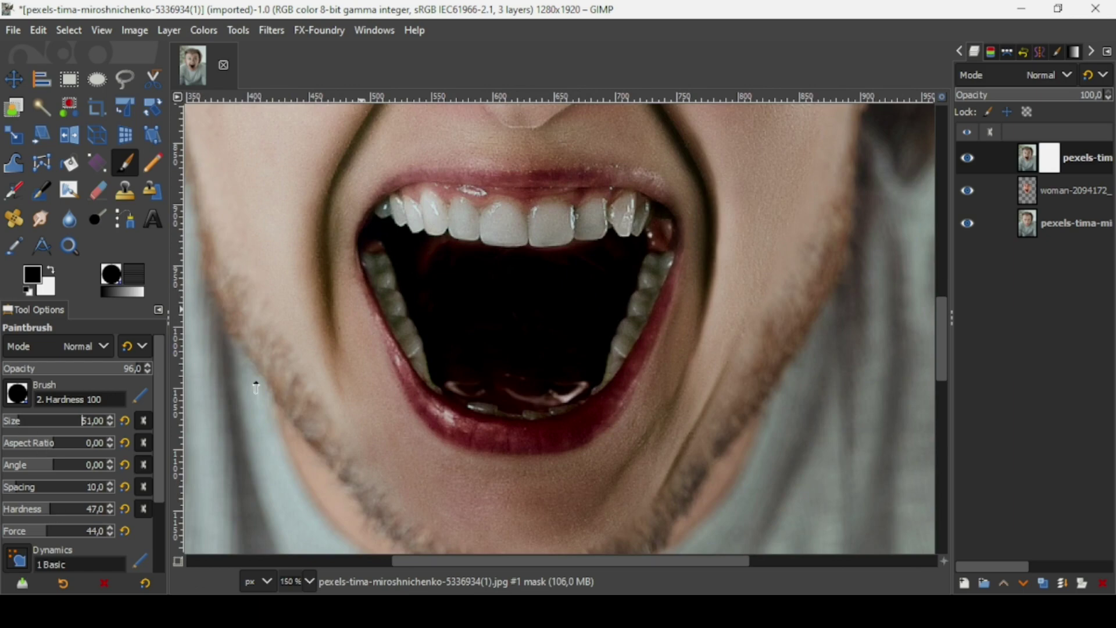
mouse_move(430, 263)
left_mouse_down()
mouse_move(548, 272)
mouse_move(588, 294)
mouse_move(578, 314)
mouse_move(536, 337)
mouse_move(490, 307)
mouse_move(543, 297)
mouse_move(541, 334)
mouse_move(480, 371)
mouse_move(488, 349)
mouse_move(406, 250)
mouse_move(436, 329)
mouse_move(518, 390)
mouse_move(578, 369)
mouse_move(622, 263)
mouse_move(600, 259)
left_mouse_up()
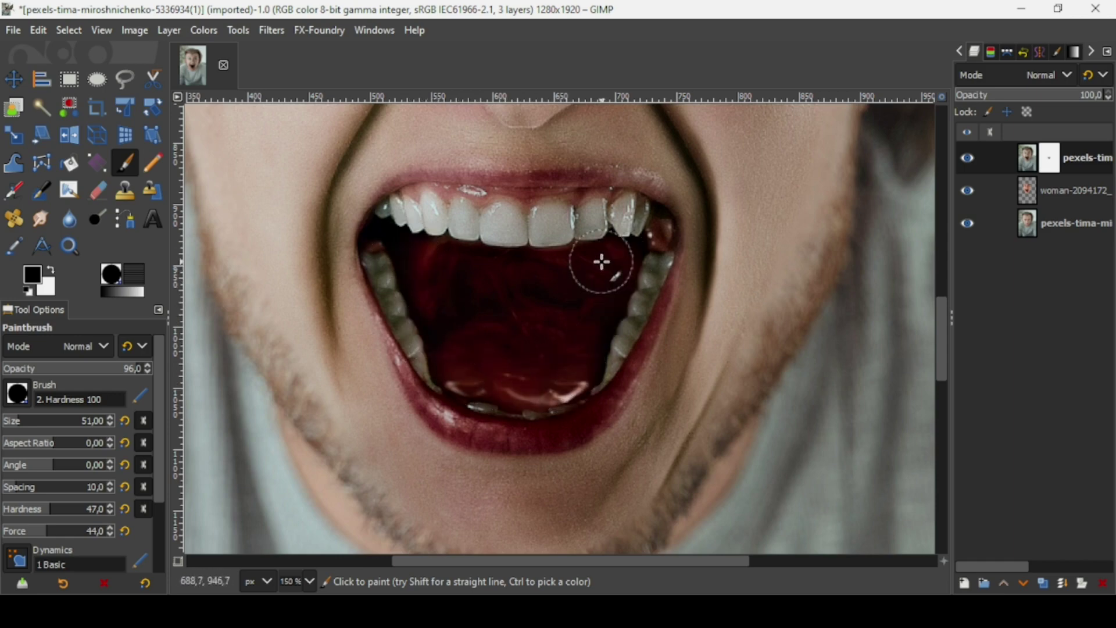
left_click(81, 418)
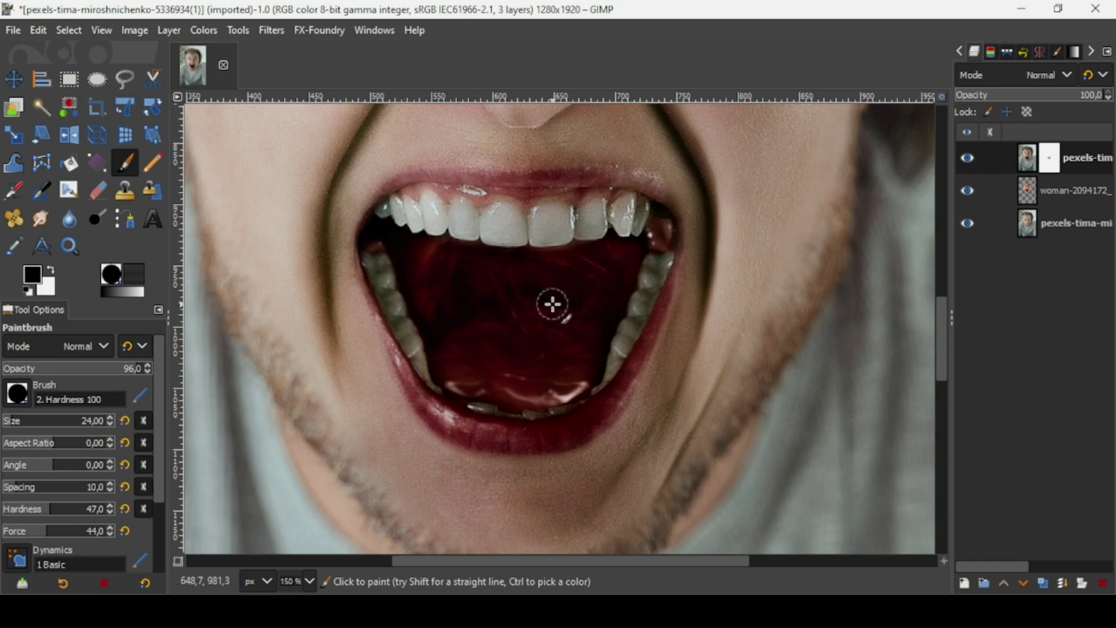
key("shift+ctrl+j")
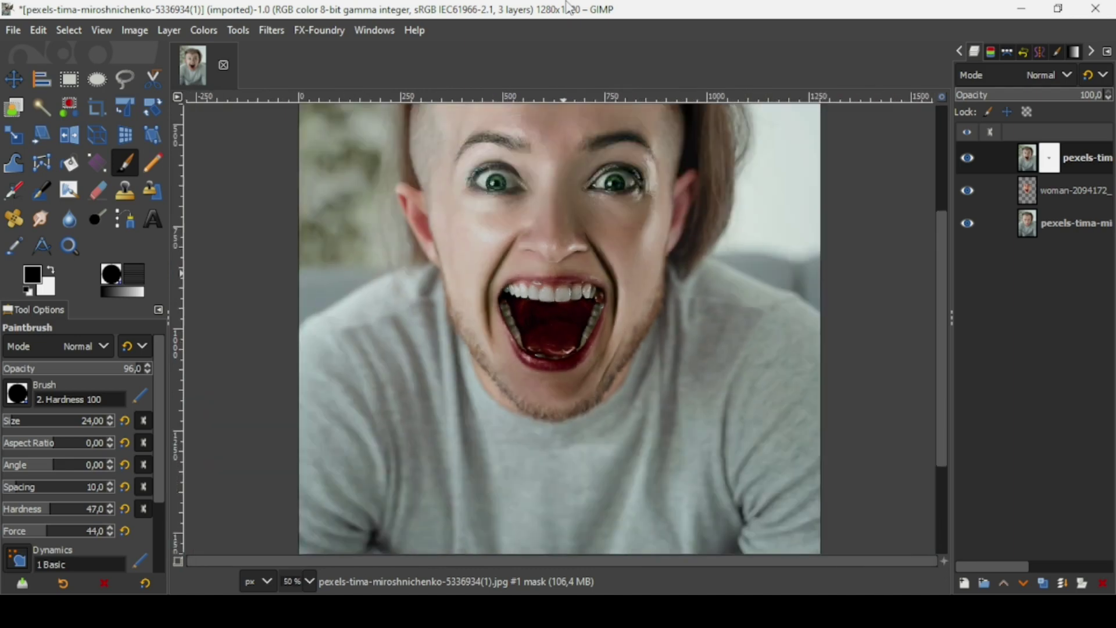
Step: At 33.3% zoom, toggle the masked top layer's visibility to compare the result
key("shift+ctrl+j")
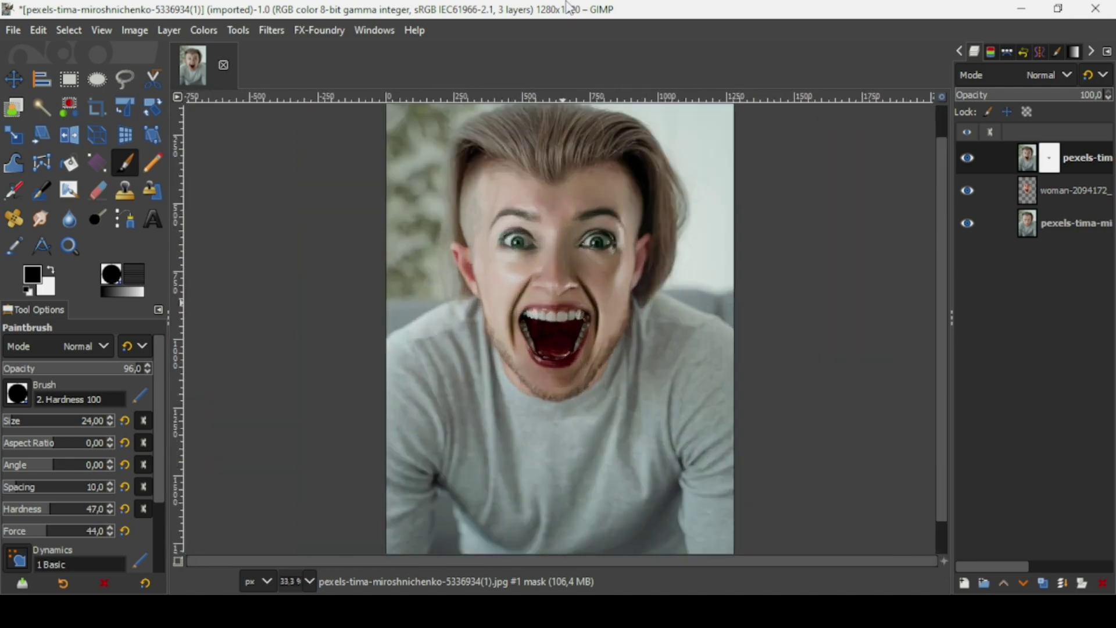
left_click(968, 159)
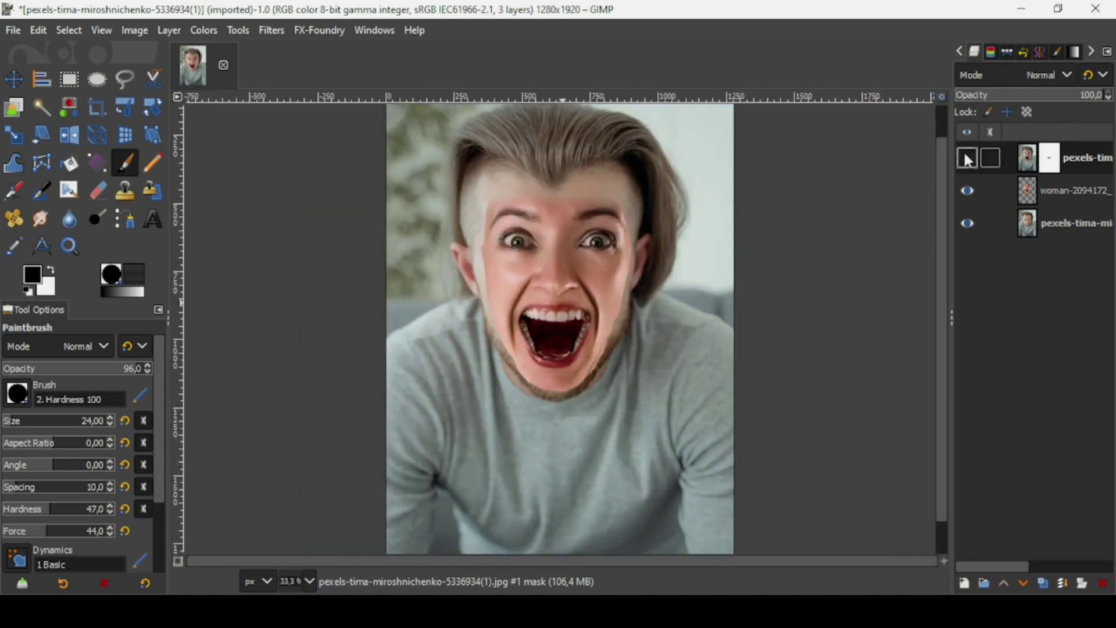
left_click(968, 159)
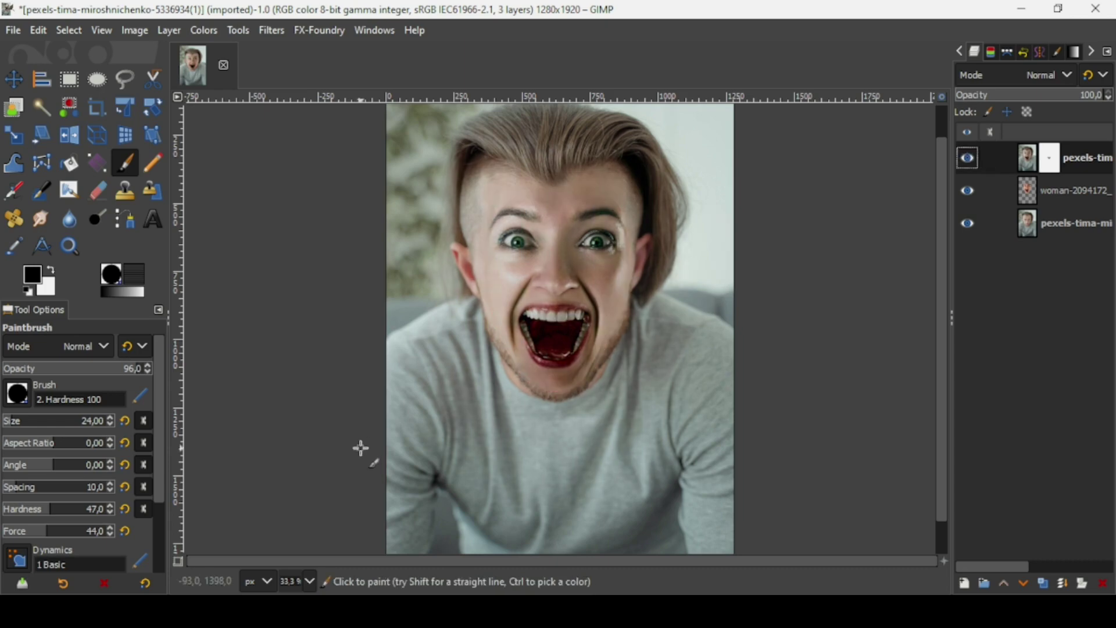
scroll(547, 358, "up", 3)
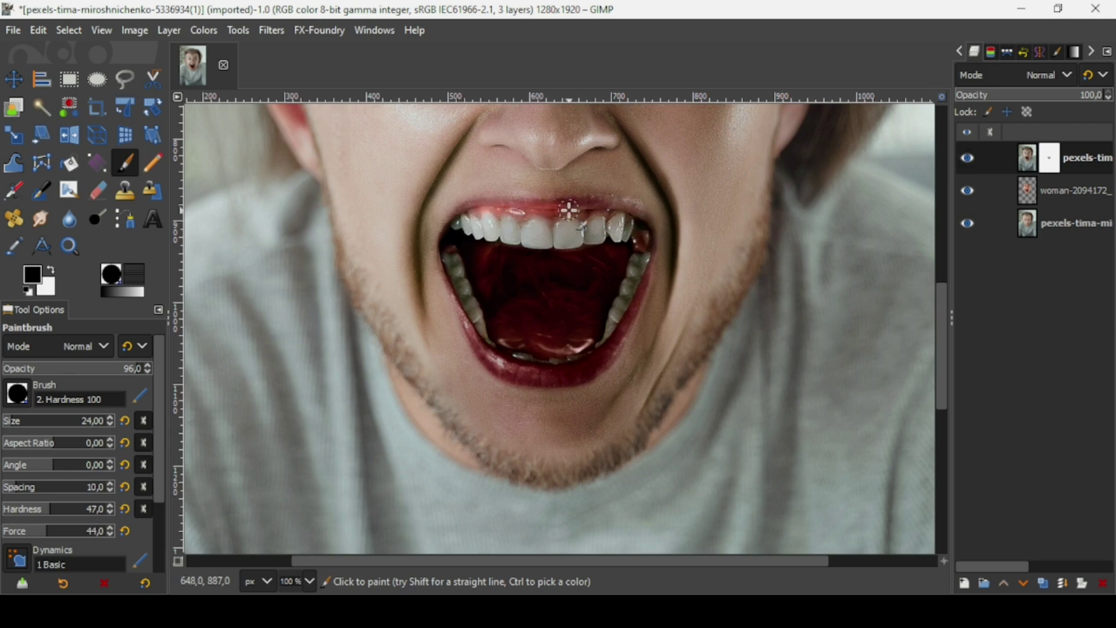
scroll(569, 210, "down", 3, "ctrl")
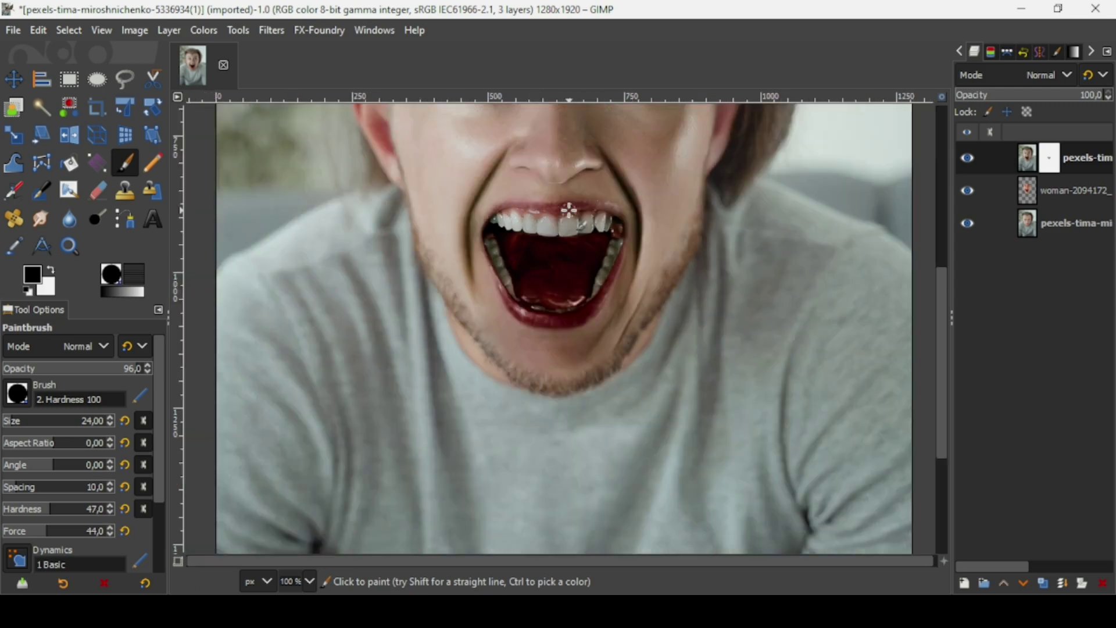
scroll(570, 210, "down", 1, "ctrl")
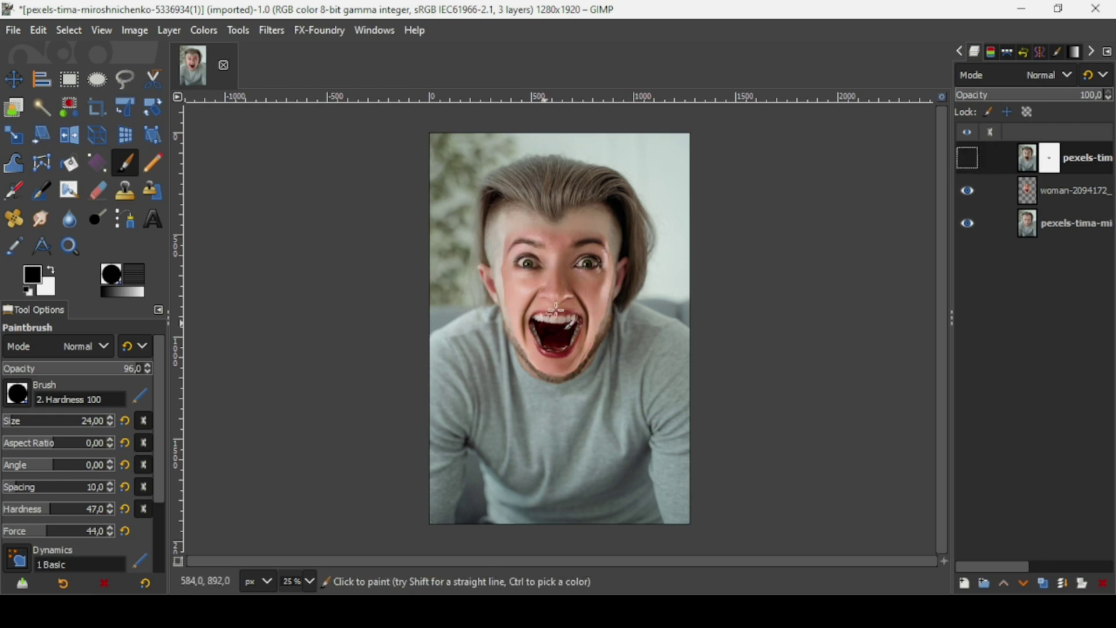
left_click(963, 163)
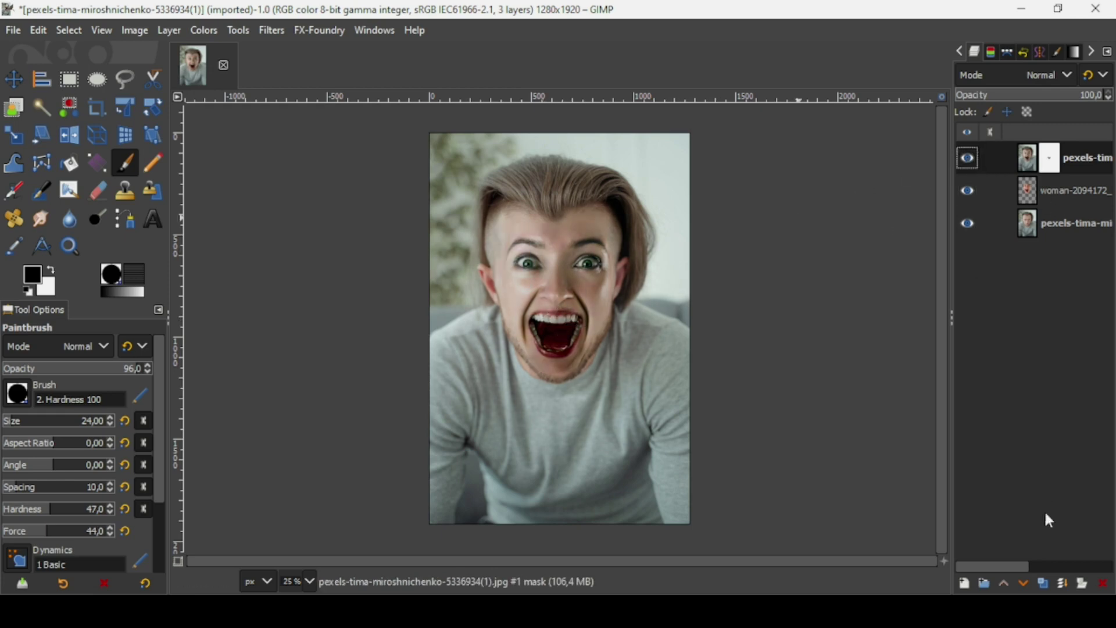
Step: Merge the masked layer down into the woman layer and toggle it to check the composite
left_click(1065, 587)
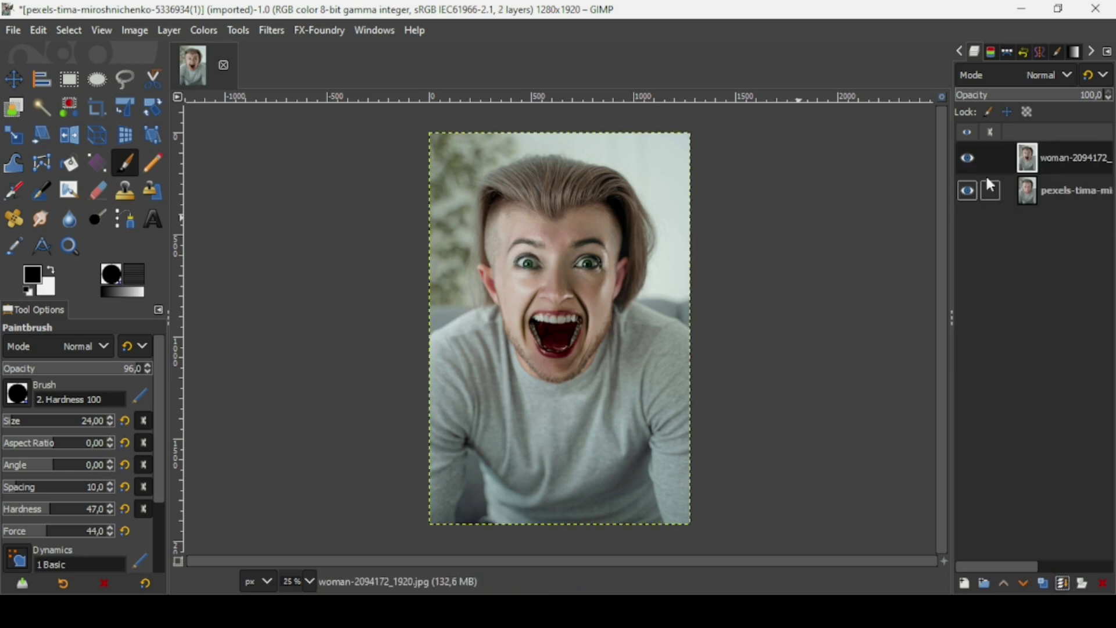
left_click(971, 164)
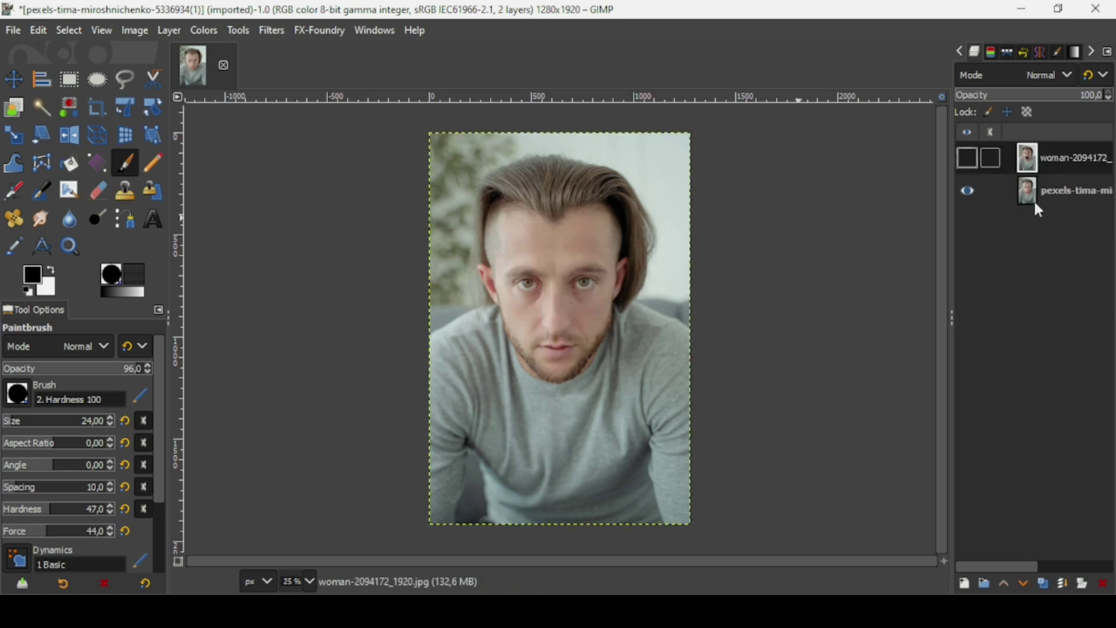
left_click(968, 158)
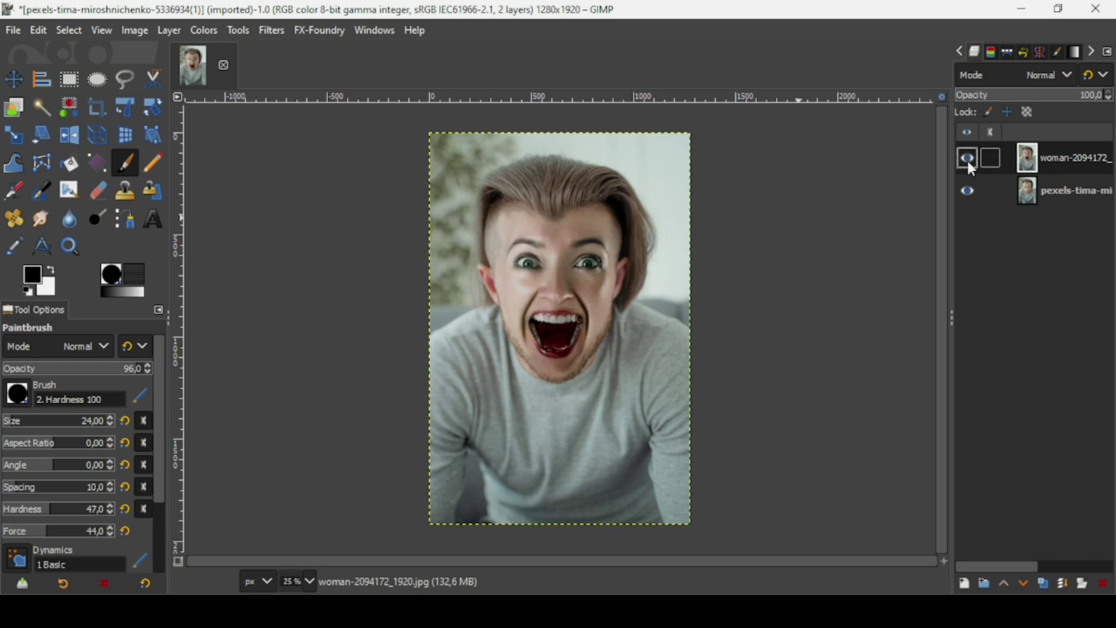